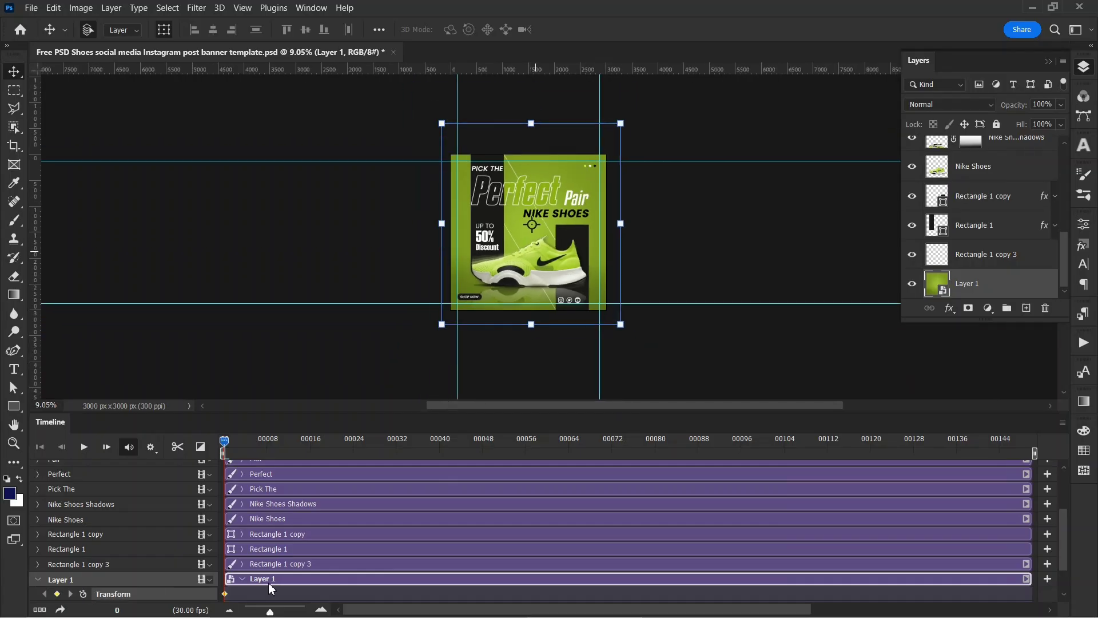
Enlarge the Layer 1 background over the whole canvas at frame 9, setting its second Transform keyframe.
scroll(186, 551, "down", 1)
left_click_drag(595, 305, 614, 325)
Convert the Rectangle 1 copy 3 layer to a smart object and start its timeline clip at frame 9.
left_click(269, 522)
right_click(998, 256)
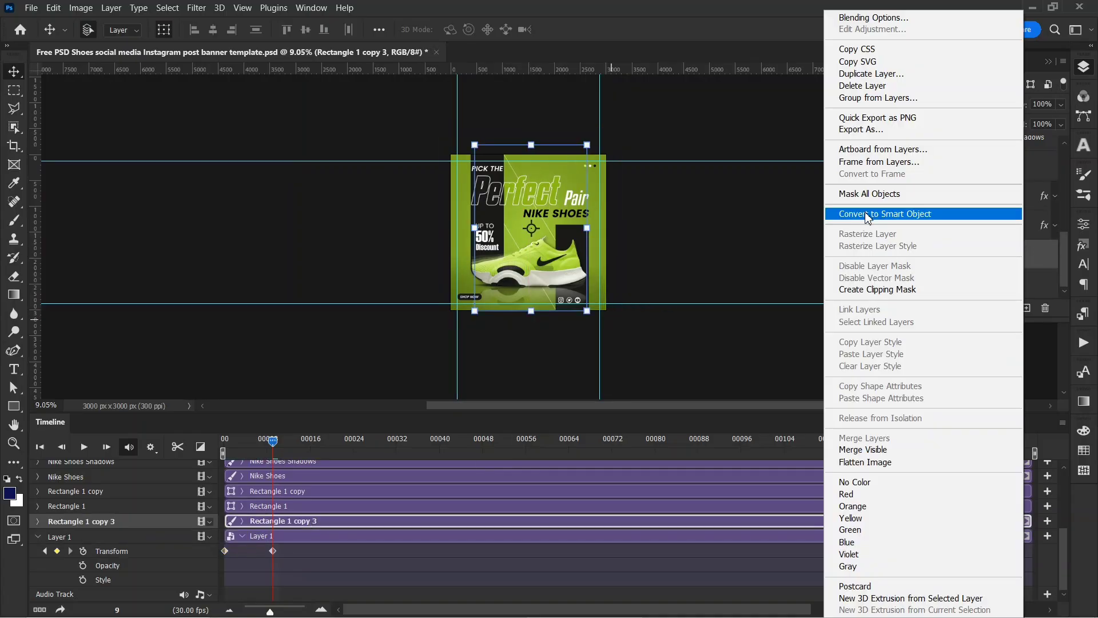
left_click(865, 213)
left_click_drag(329, 522, 335, 523)
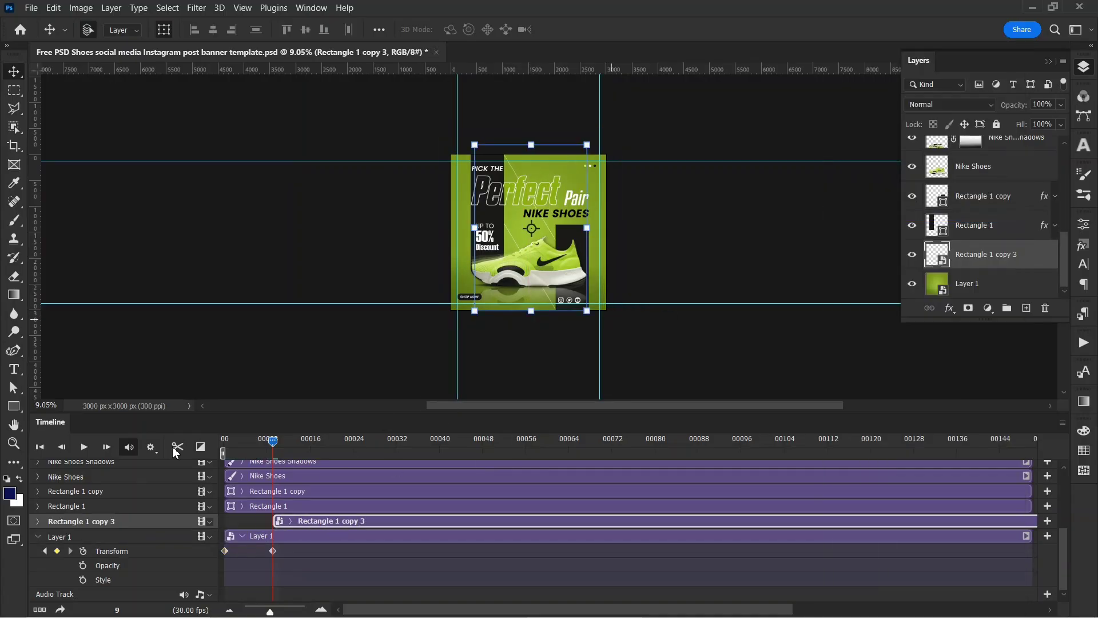
Expand the Rectangle 1 copy 3 track and add a Transform keyframe at frame 9.
left_click(38, 536)
left_click(38, 565)
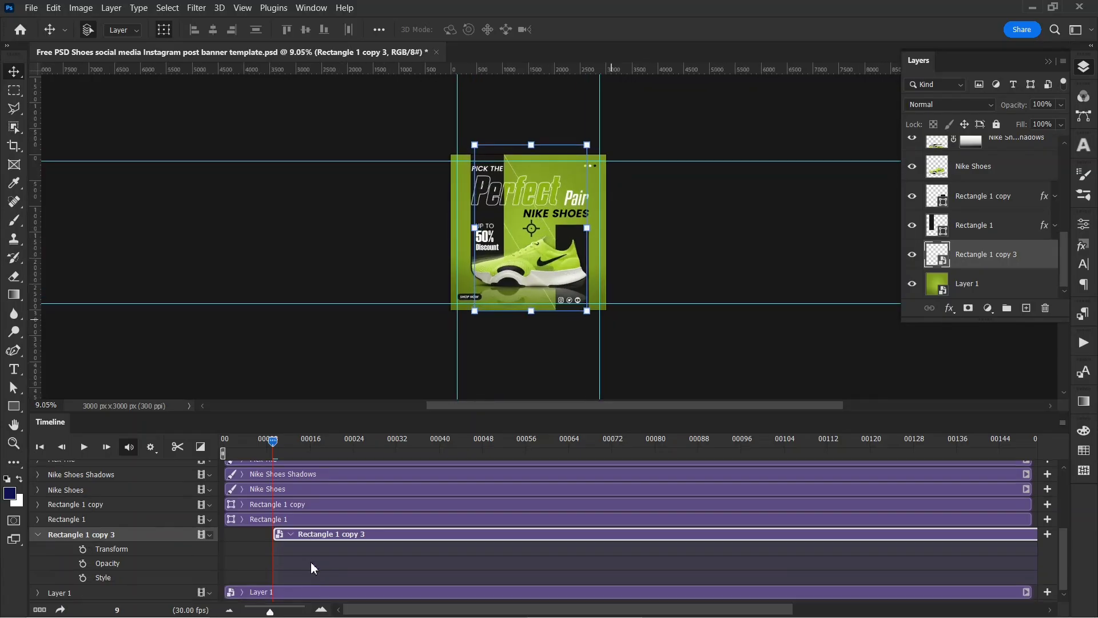
left_click(82, 536)
key("alt+bracketleft")
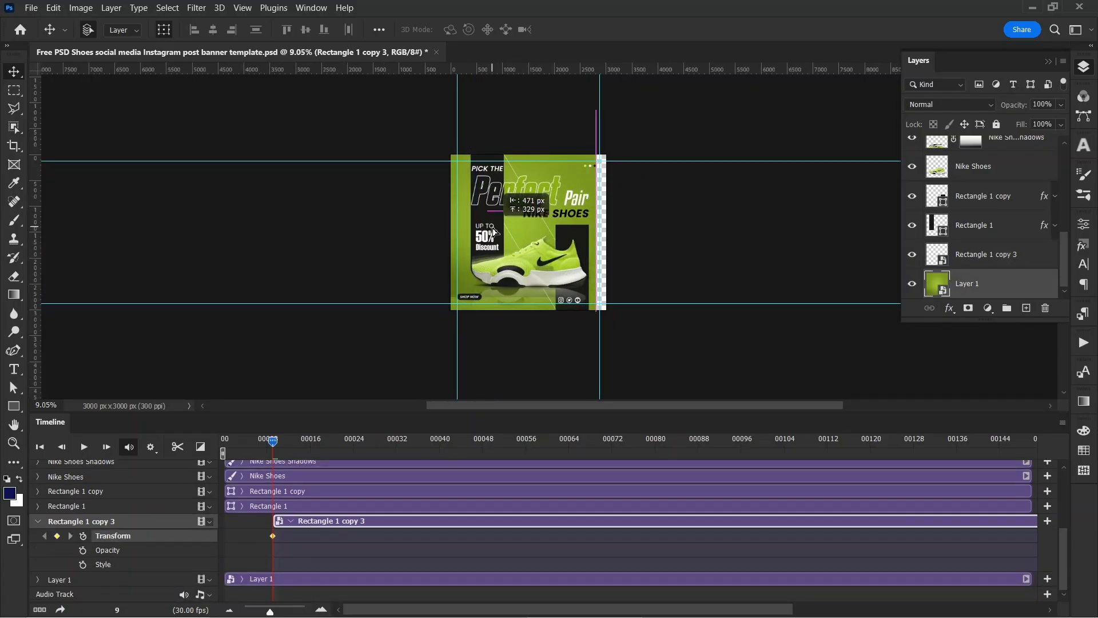
left_click(969, 255)
left_click_drag(513, 240, 478, 205)
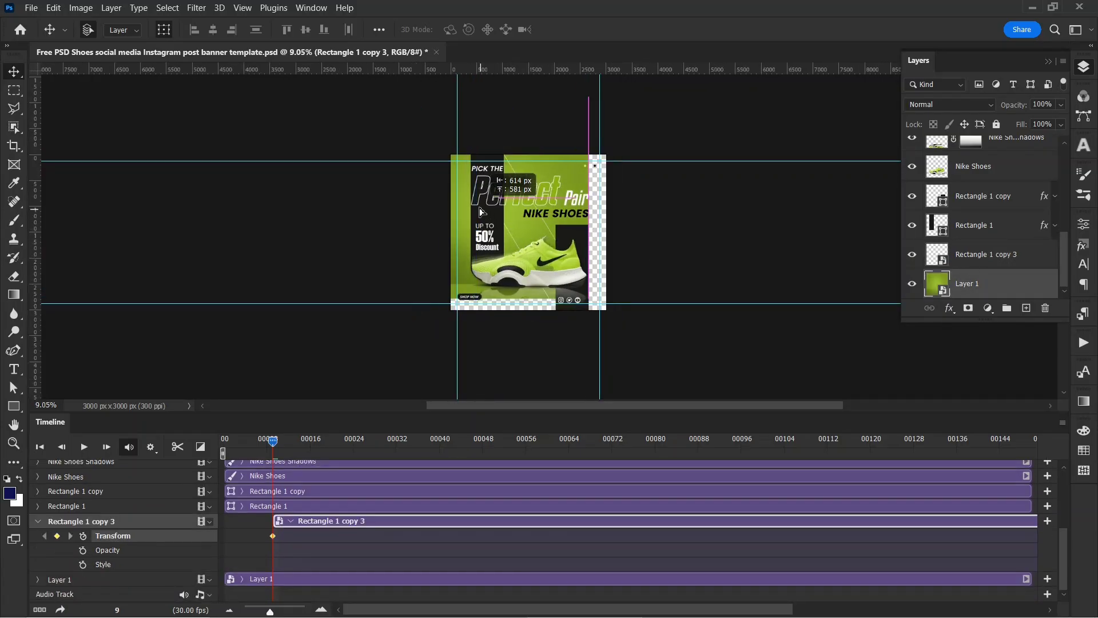
key("ctrl+z")
Move the Rectangle 1 copy 3 line artwork towards the canvas's upper-left corner as its starting position at frame 9.
left_click(961, 255)
scroll(540, 247, "up", 5)
left_click_drag(554, 221, 424, 90)
left_click(423, 197)
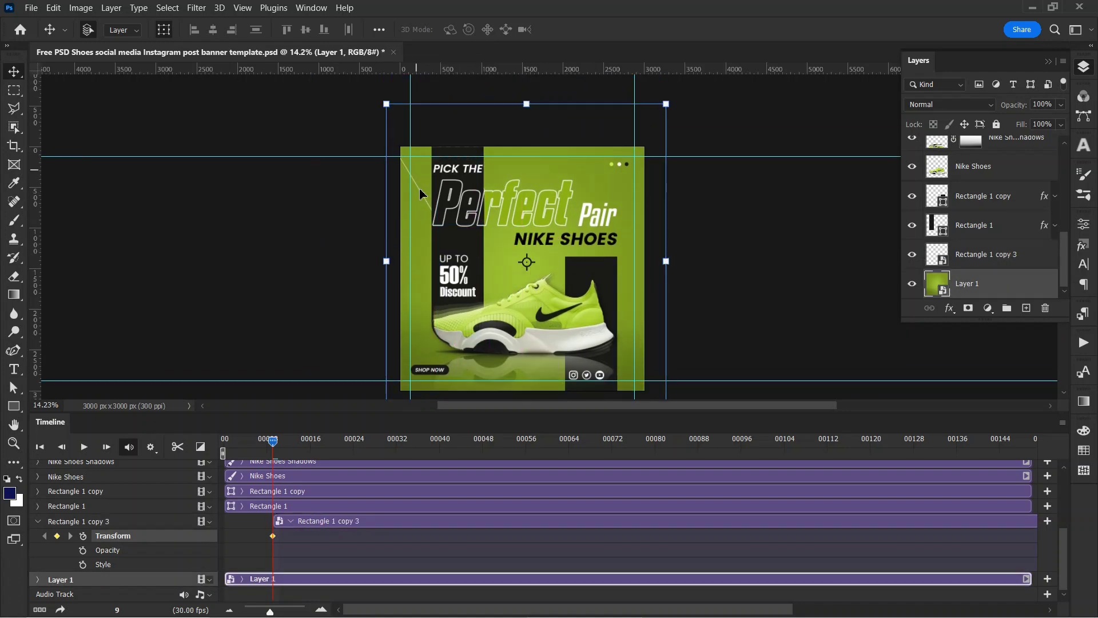
Move the Rectangle 1 copy 3 line artwork back down across the design, with a second Transform keyframe at frame 17.
left_click(1003, 261)
left_click_drag(424, 198, 565, 389)
left_click(316, 448)
Start the Rectangle 1 clip at frame 19 and convert its layer to a smart object.
left_click(369, 507)
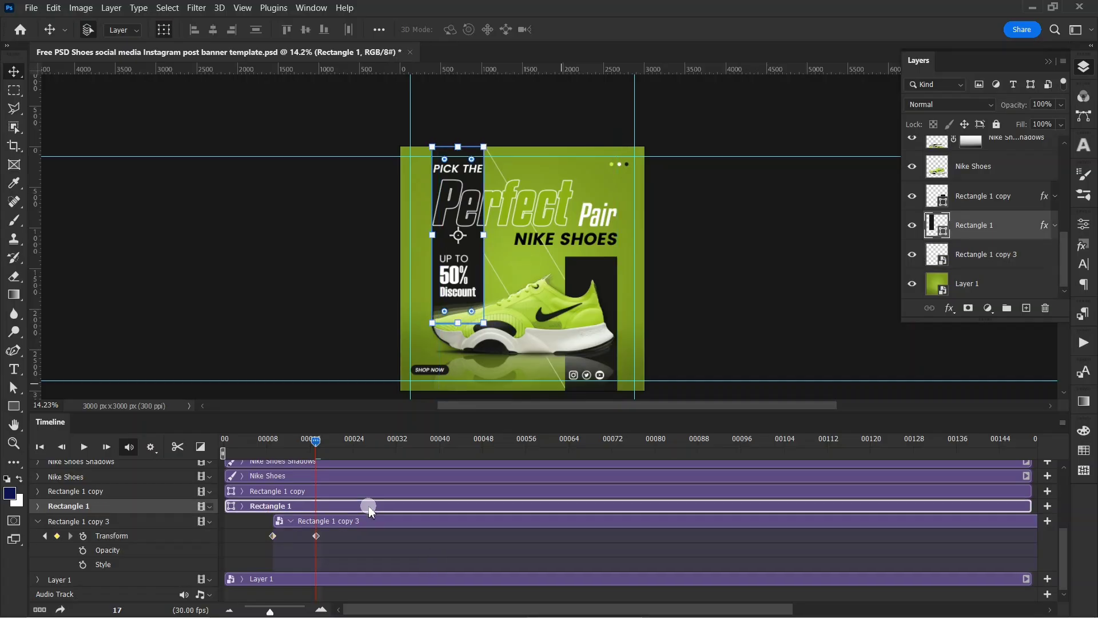
left_click_drag(244, 510, 355, 511)
left_click_drag(317, 442, 327, 441)
left_click(39, 521)
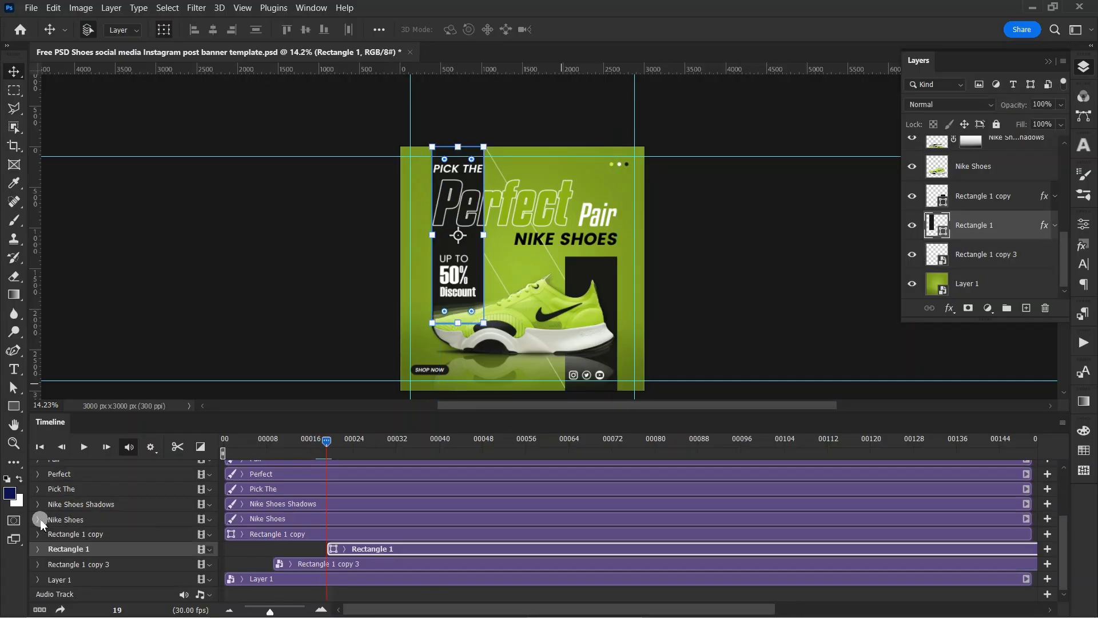
right_click(979, 226)
left_click(846, 218)
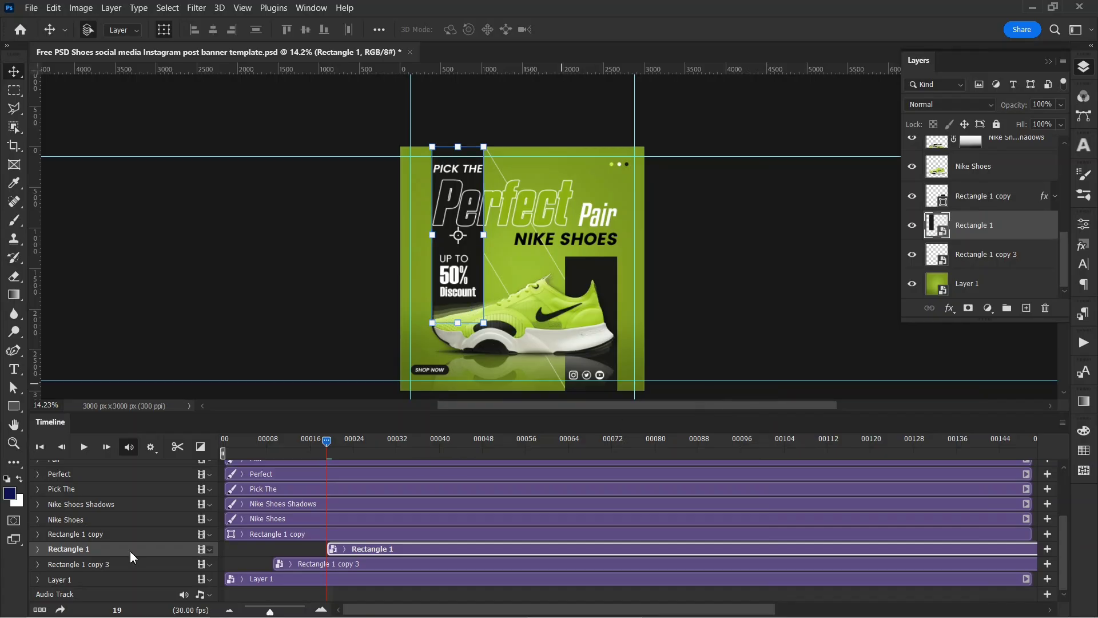
Animate Rectangle 1 with Transform keyframes at frames 19 and 30, sliding it down into place from the canvas's upper edge.
left_click(38, 549)
left_click(82, 563)
mouse_move(476, 293)
left_mouse_down()
mouse_move(476, 127)
mouse_move(474, 312)
left_mouse_up()
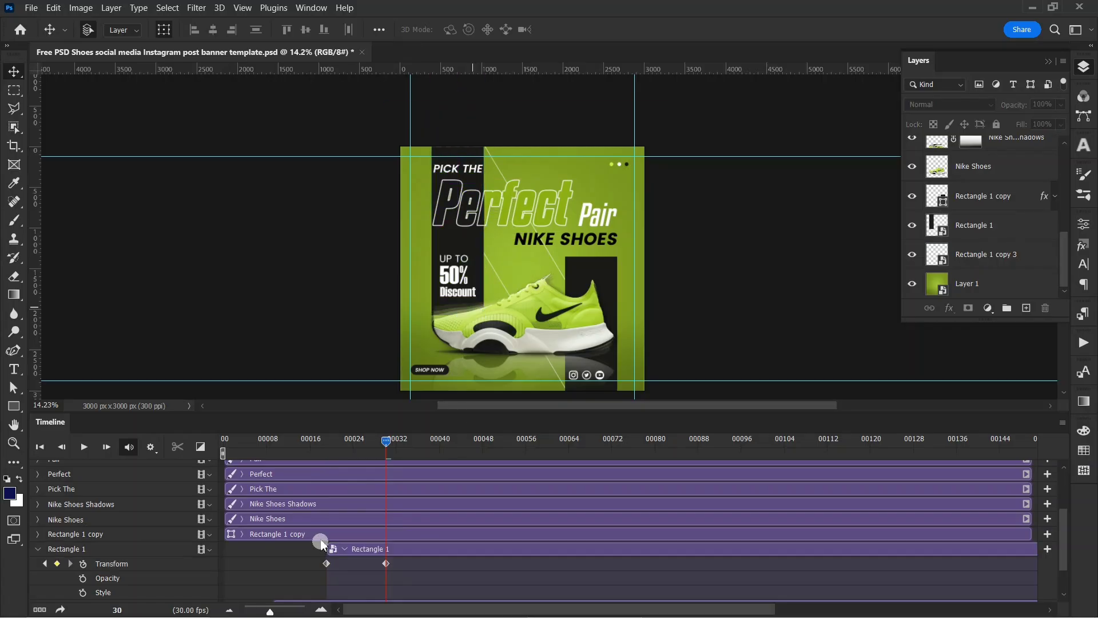
Start the Rectangle 1 copy clip at frame 19 and convert its layer to a smart object.
left_click_drag(282, 534, 371, 542)
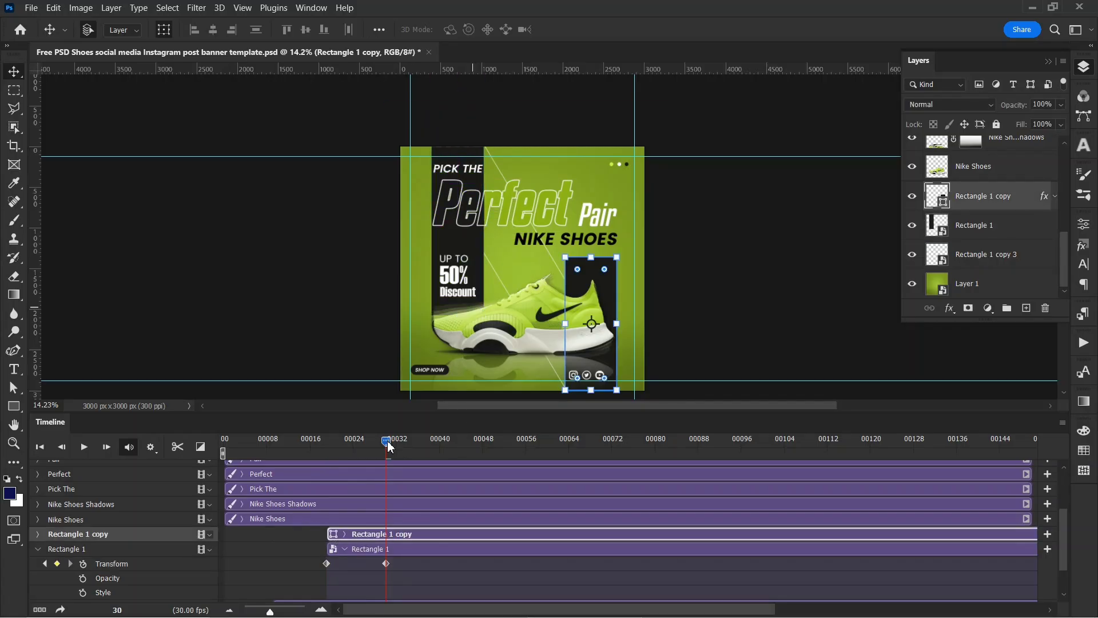
left_click_drag(387, 440, 327, 460)
left_click(344, 548)
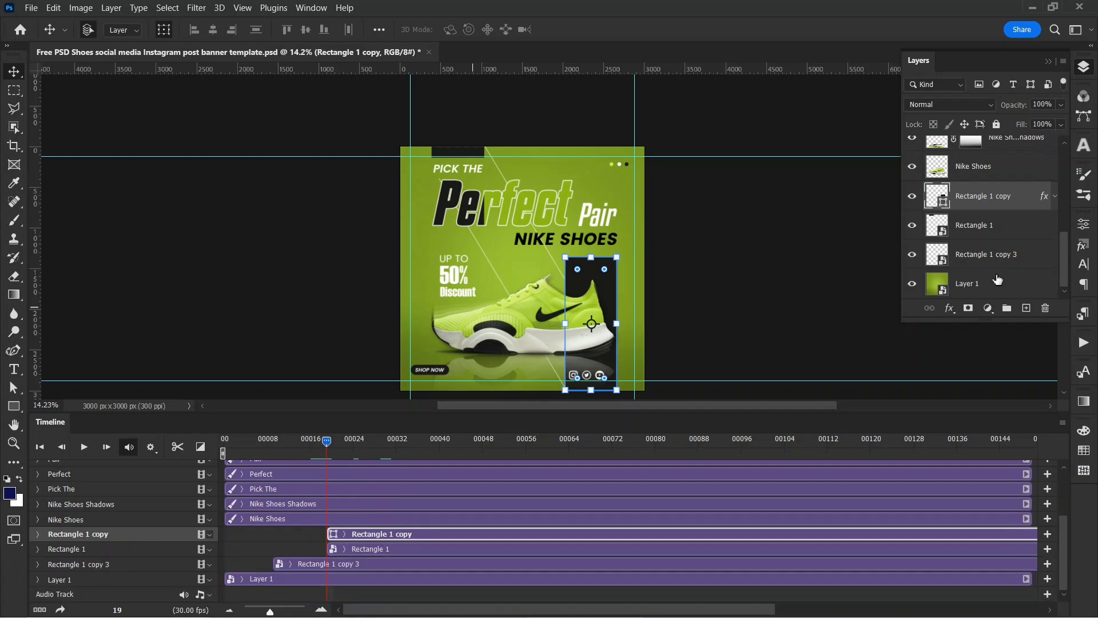
right_click(990, 203)
left_click(859, 211)
Add a Transform keyframe to Rectangle 1 copy at frame 19 and move the rectangle straight down off the canvas.
left_click(38, 533)
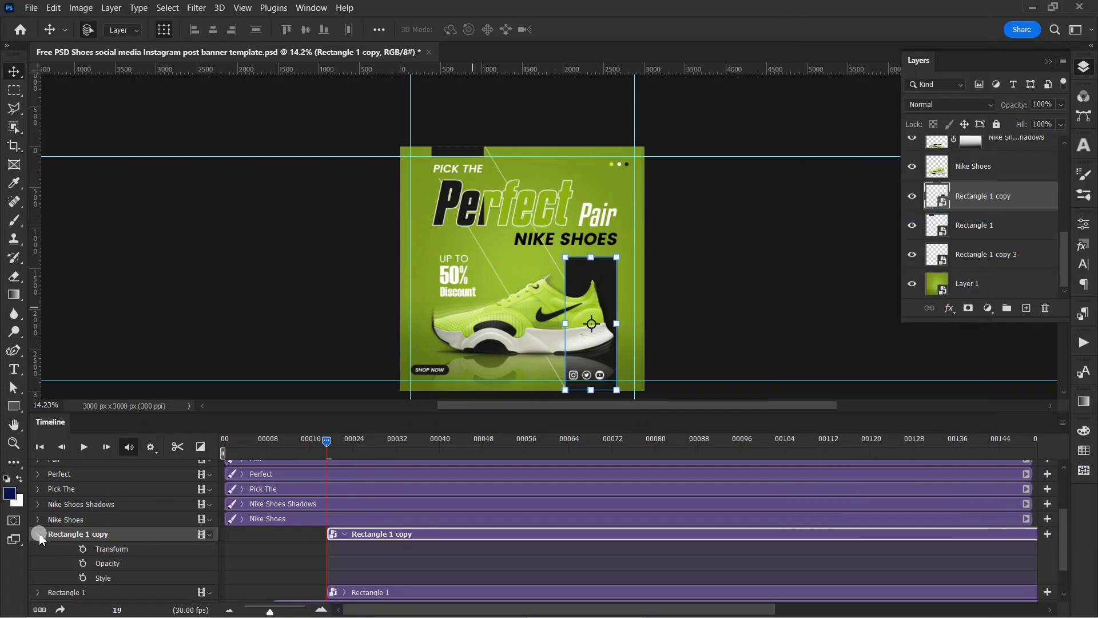
left_click(83, 549)
scroll(383, 495, "down", 2)
left_click_drag(589, 319, 612, 238)
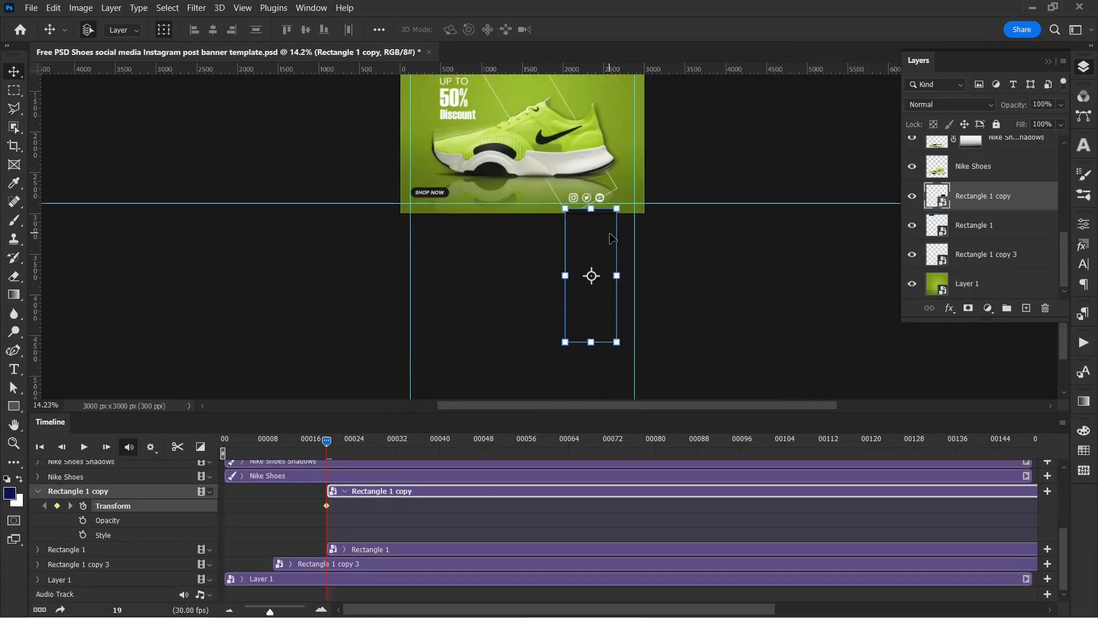
Move Rectangle 1 copy back up into its place in the design at frame 30, aligned with Rectangle 1's end keyframe.
left_click(344, 548)
left_click(344, 549)
left_click_drag(327, 440, 364, 441)
left_click(385, 440)
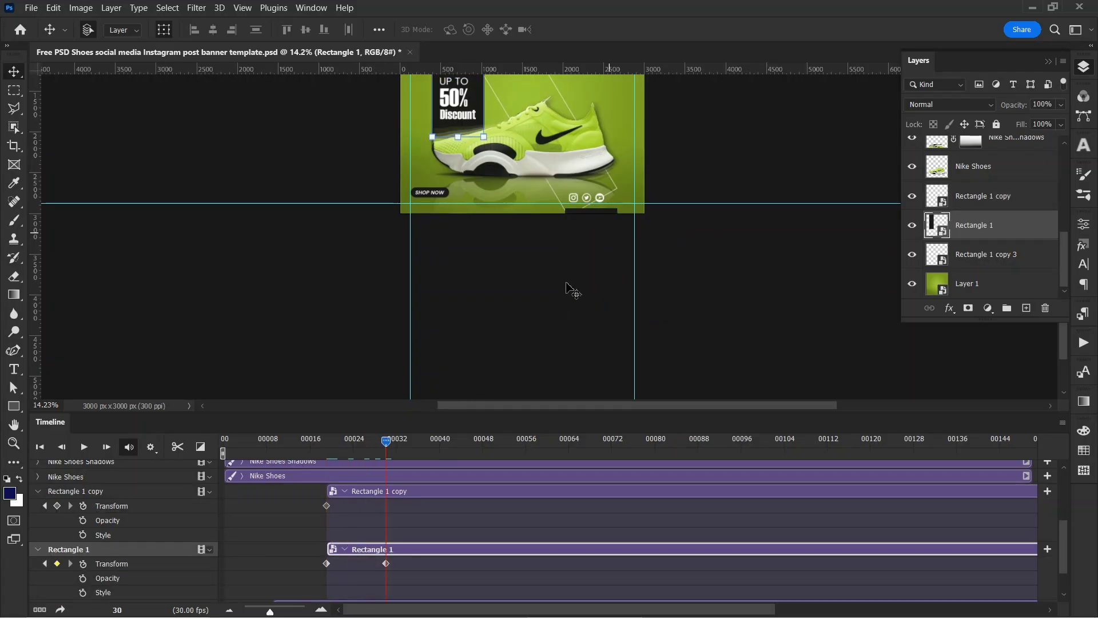
scroll(670, 223, "up", 5)
left_click_drag(625, 349, 624, 224)
mouse_move(250, 482)
left_mouse_down()
mouse_move(411, 481)
mouse_move(262, 475)
left_mouse_up()
key("ctrl+j")
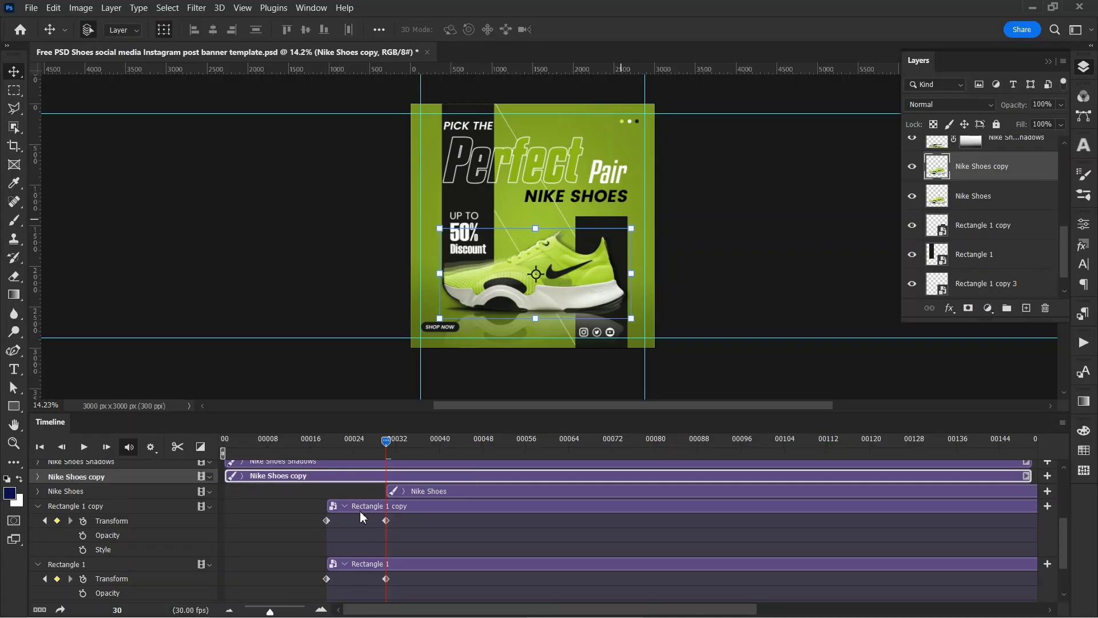
left_click(37, 506)
left_click(37, 520)
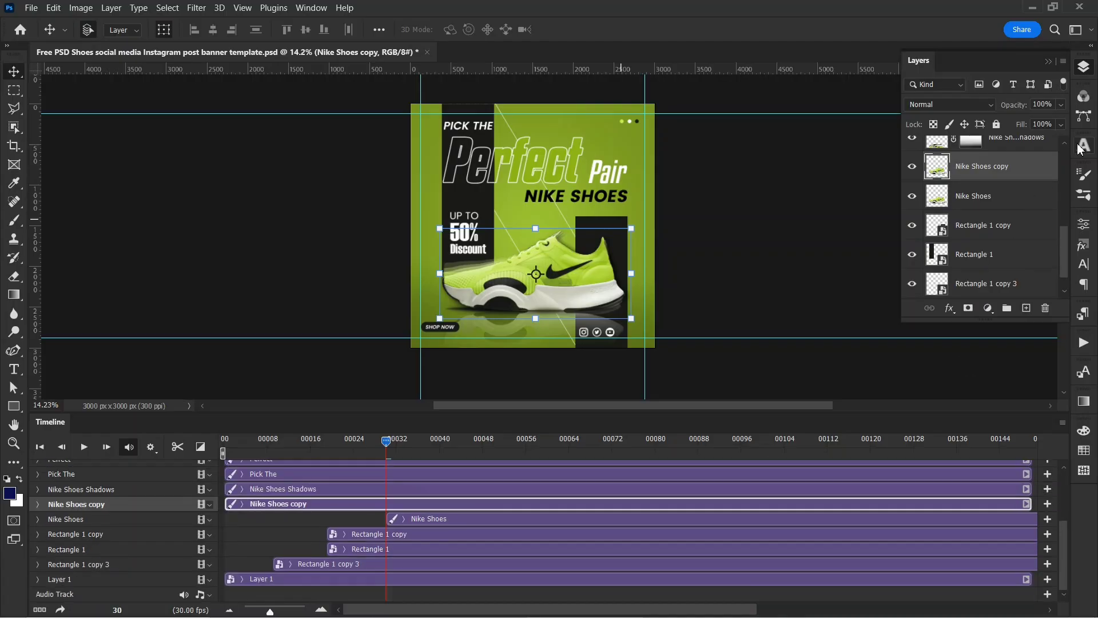
left_click(1079, 146)
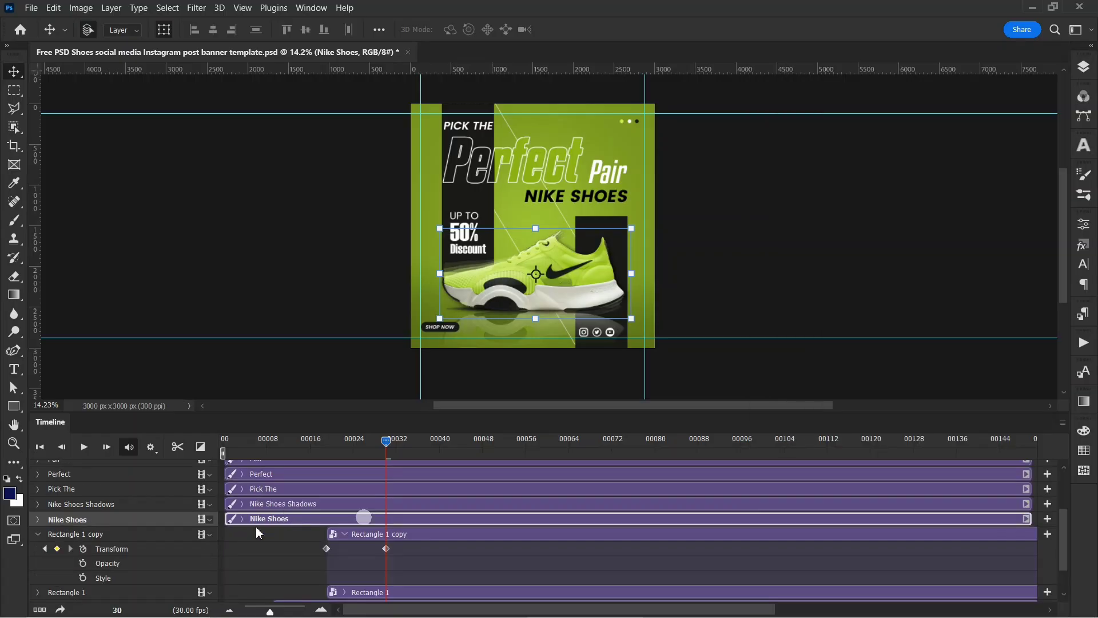
Start the Nike Shoes clip at frame 30 and convert its layer to a smart object.
left_click_drag(258, 520, 421, 525)
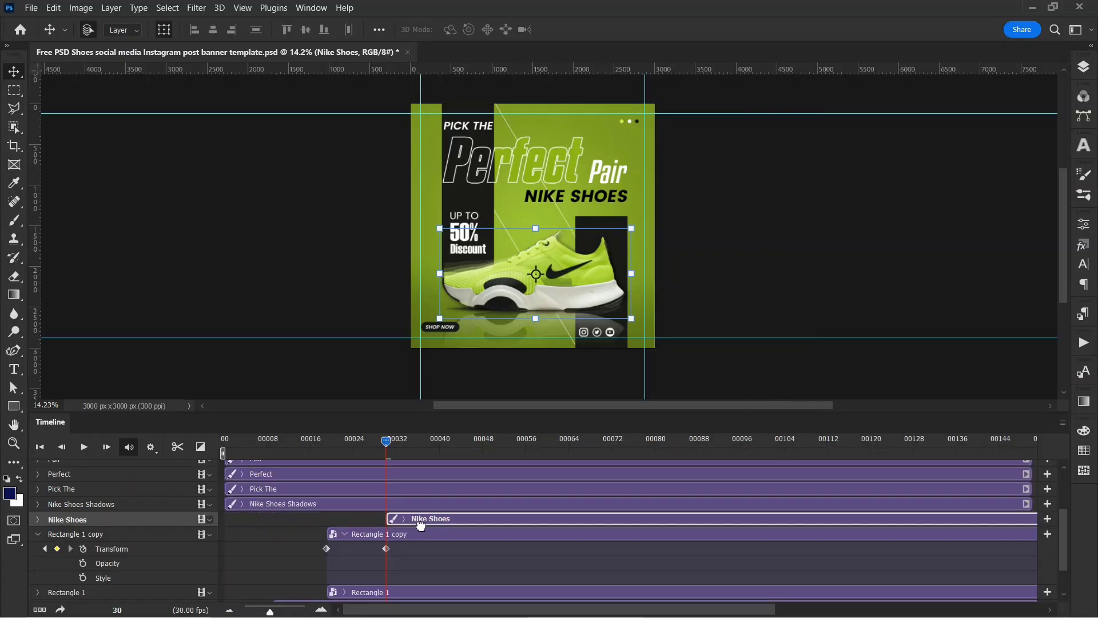
left_click(1084, 66)
right_click(973, 166)
left_click(801, 212)
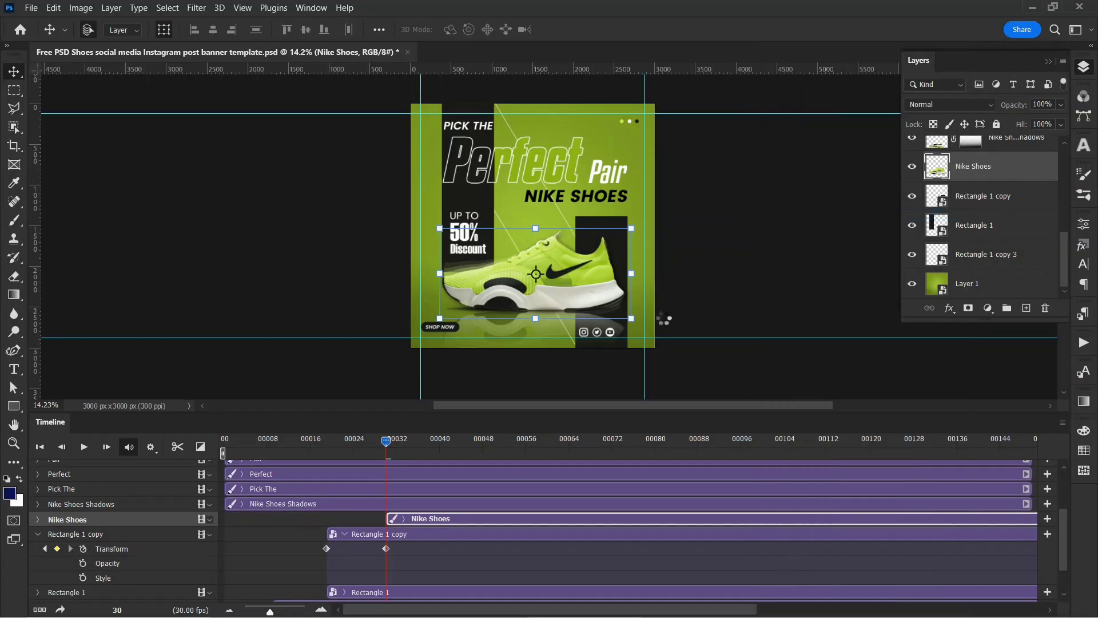
Animate Nike Shoes with Transform keyframes at frames 30 and 42, sliding the shoe in from beyond the canvas's right edge.
left_click(38, 534)
left_click(37, 519)
left_click(83, 533)
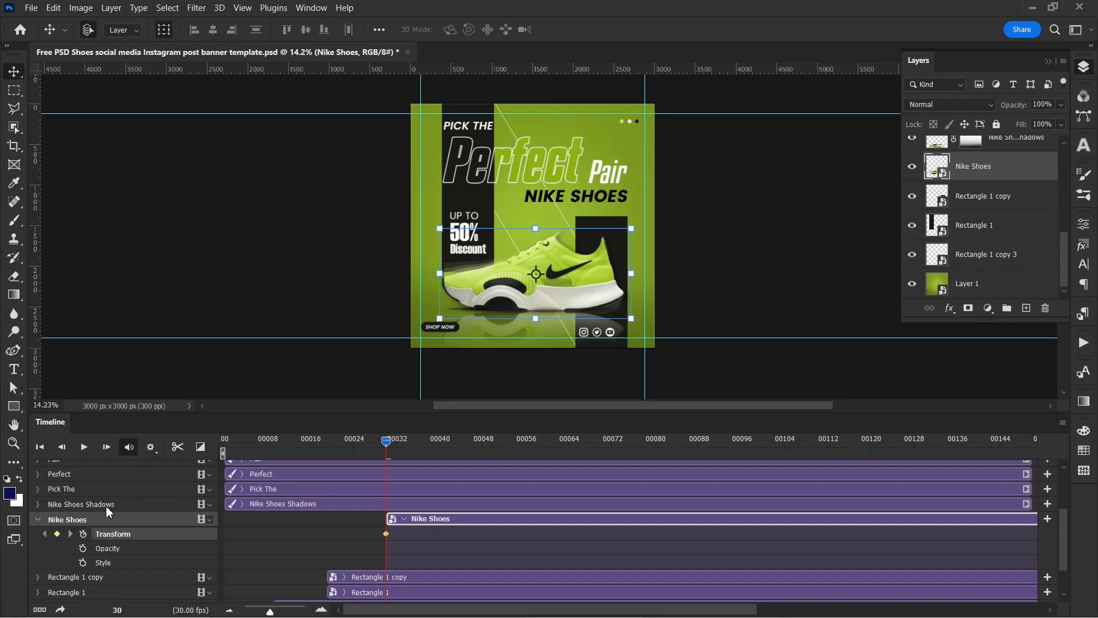
left_click_drag(567, 270, 766, 270)
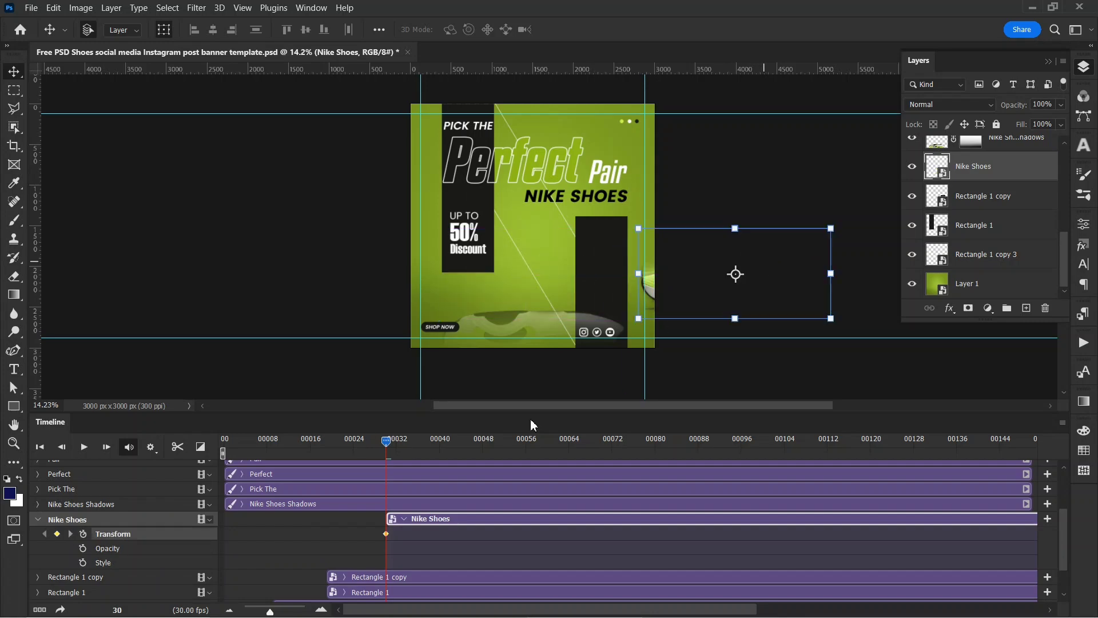
left_click_drag(653, 298, 451, 298)
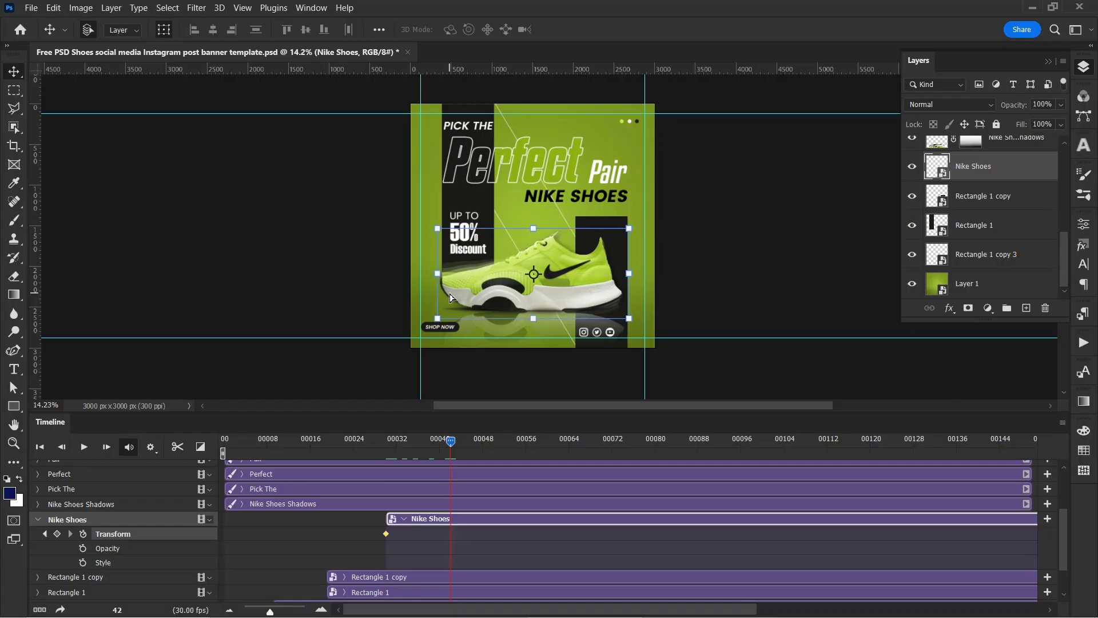
Start the Nike Shoes Shadows clip at frame 32 and convert its layer to a smart object.
left_click(341, 504)
left_click_drag(493, 508, 293, 509)
left_click_drag(444, 443, 401, 454)
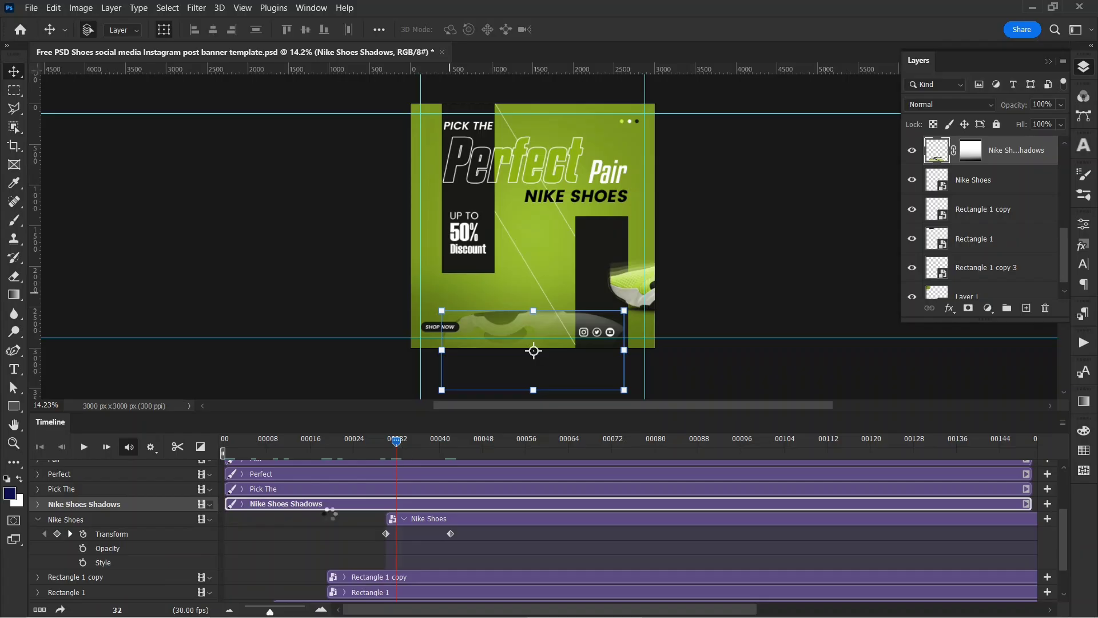
left_click_drag(365, 504, 458, 509)
right_click(1001, 154)
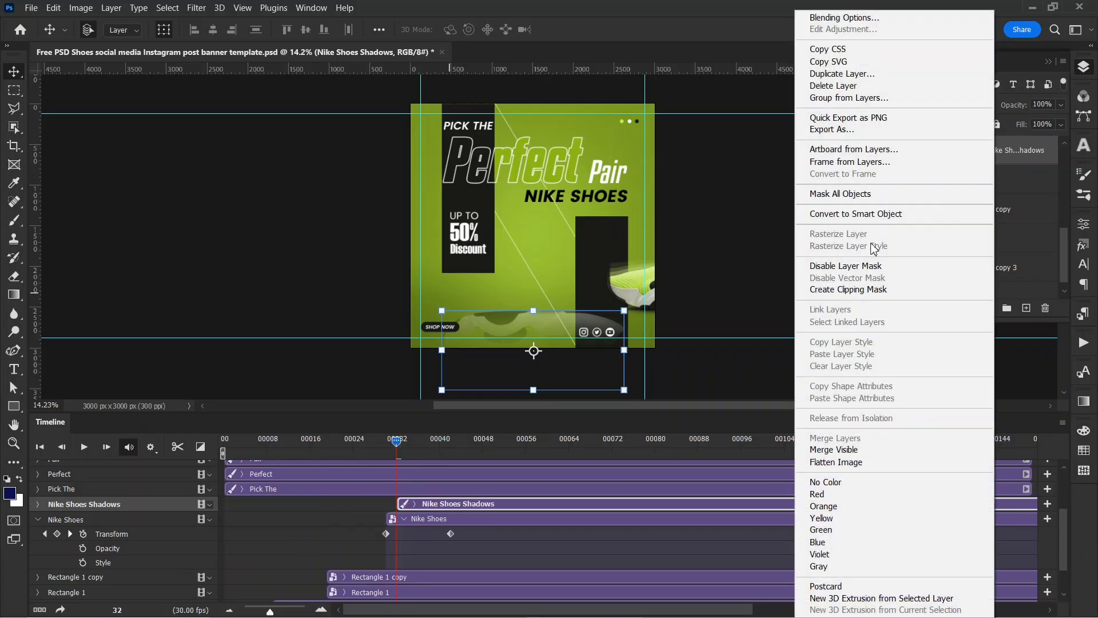
left_click(875, 212)
Animate Nike Shoes Shadows with Transform keyframes at frames 32 and 43, sliding the reflection up under the shoe.
left_click(39, 519)
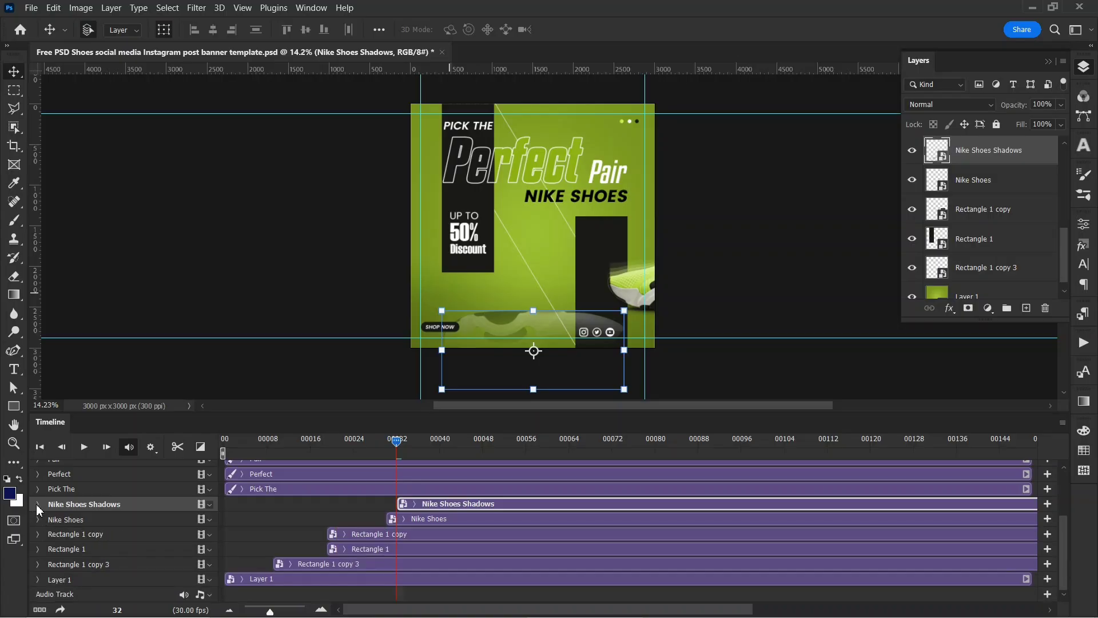
left_click(38, 504)
left_click(83, 518)
left_click_drag(542, 330, 542, 358)
left_click_drag(399, 444, 457, 448)
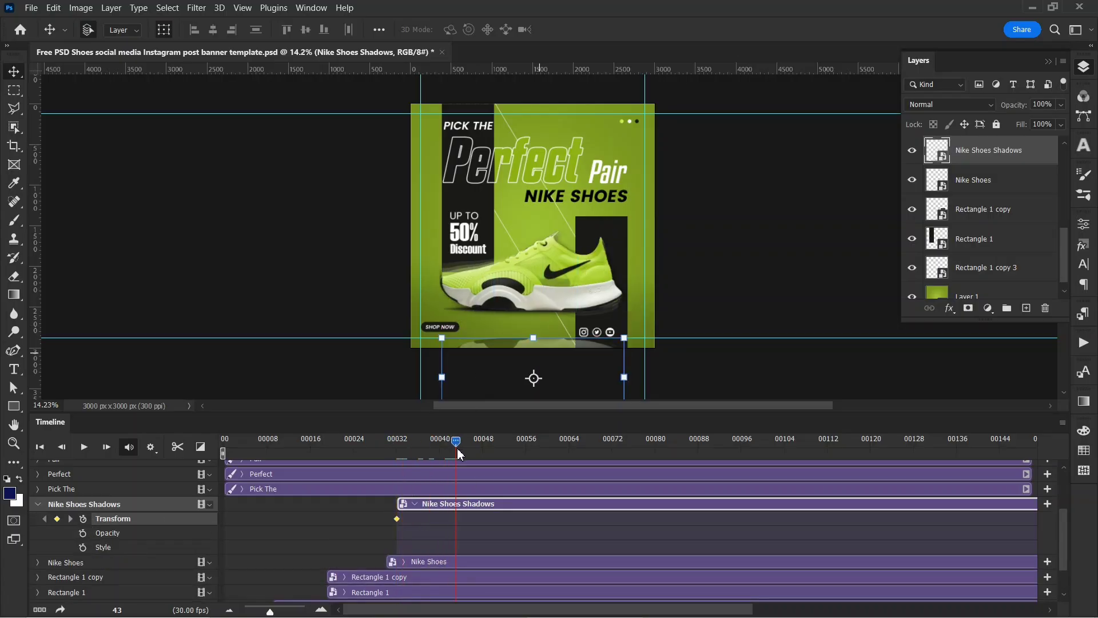
left_click_drag(517, 353, 537, 315)
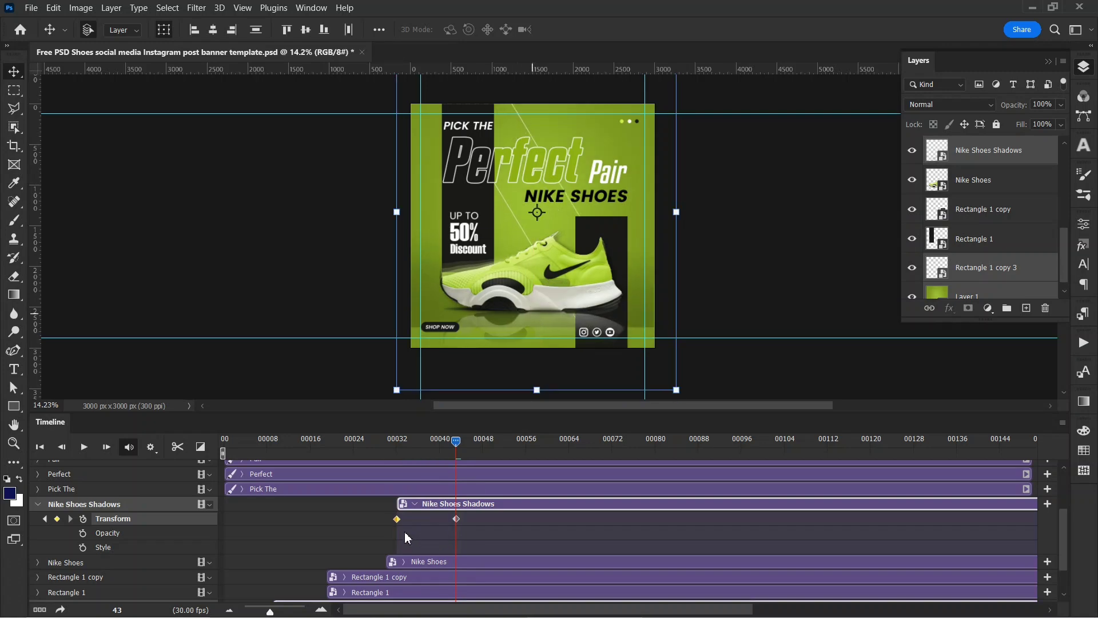
Shift the Nike Shoes Shadows clip to start at frame 43, just after the Nike Shoes end keyframe.
left_click(37, 504)
left_click(38, 520)
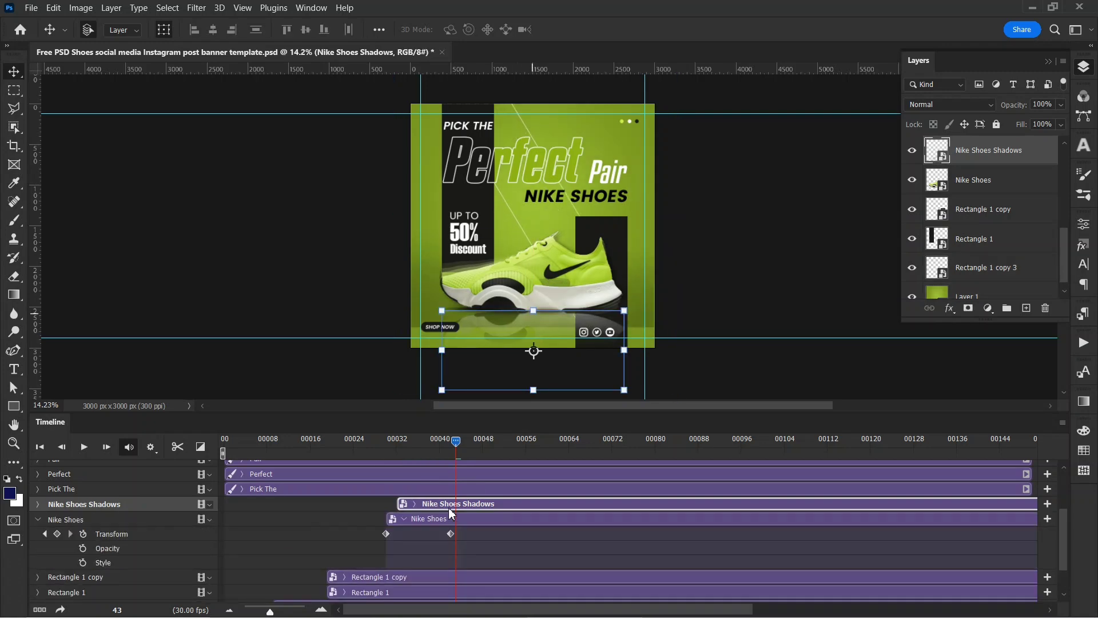
left_click_drag(438, 505, 487, 505)
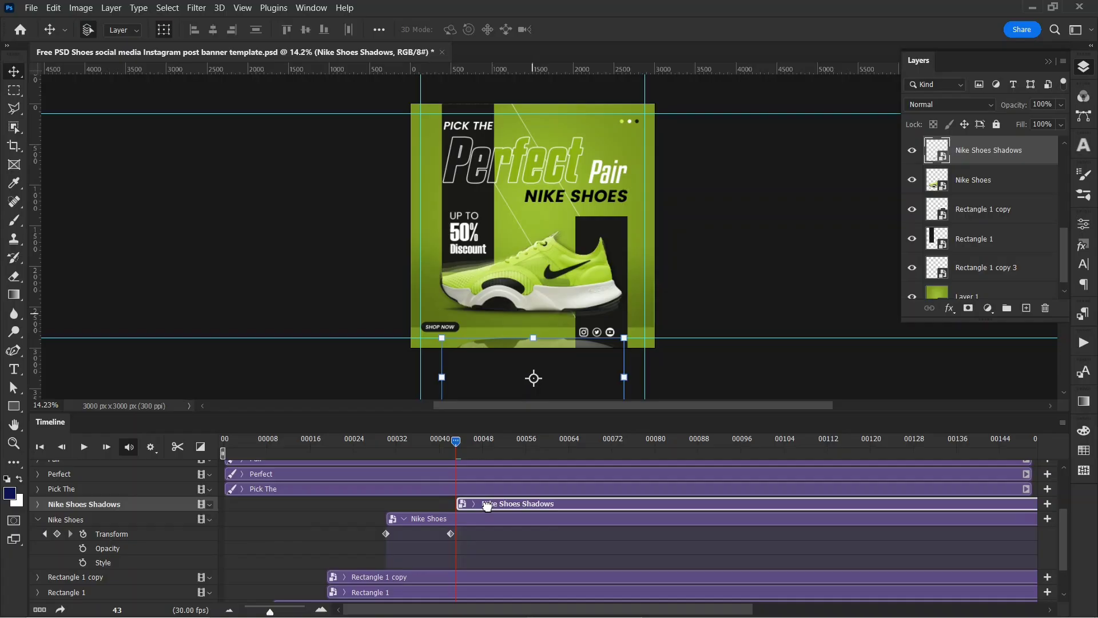
Start the Pick The clip at frame 54, the end of the shadow animation, and convert its layer to a smart object.
left_click(308, 488)
left_click(474, 503)
left_click_drag(456, 440, 516, 444)
left_click(475, 503)
left_click(36, 520)
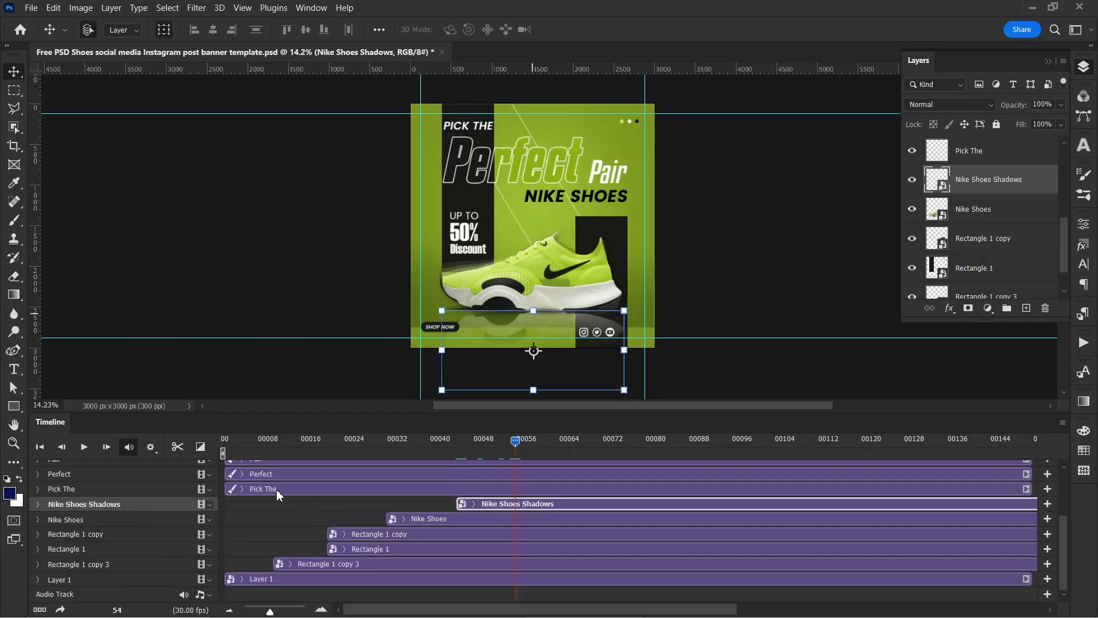
left_click_drag(277, 489, 562, 489)
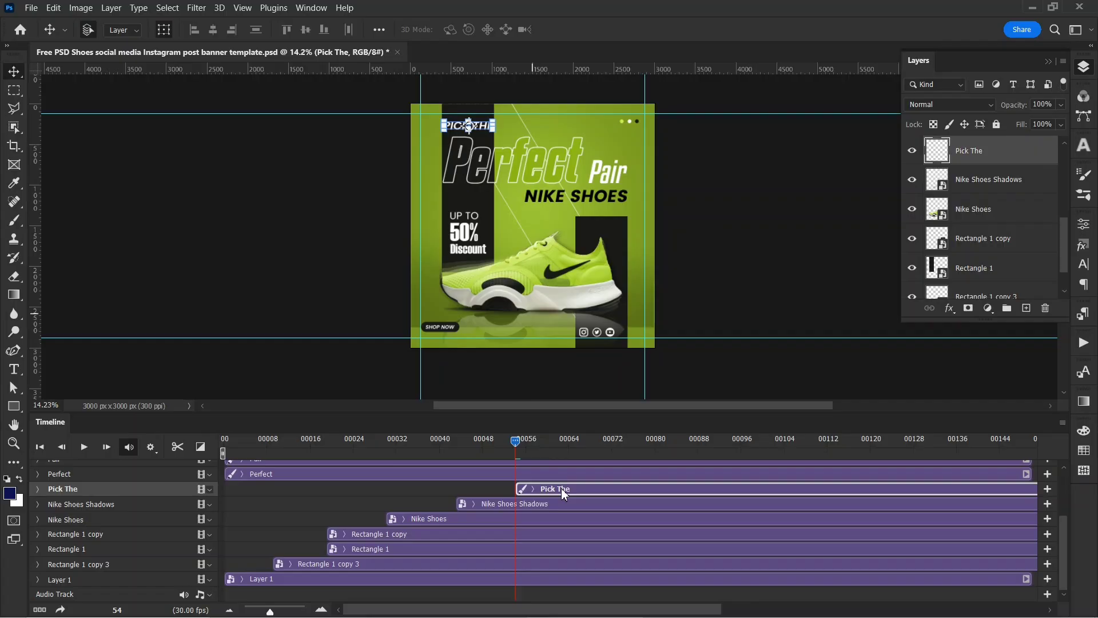
right_click(966, 150)
left_click(804, 213)
left_click(705, 243)
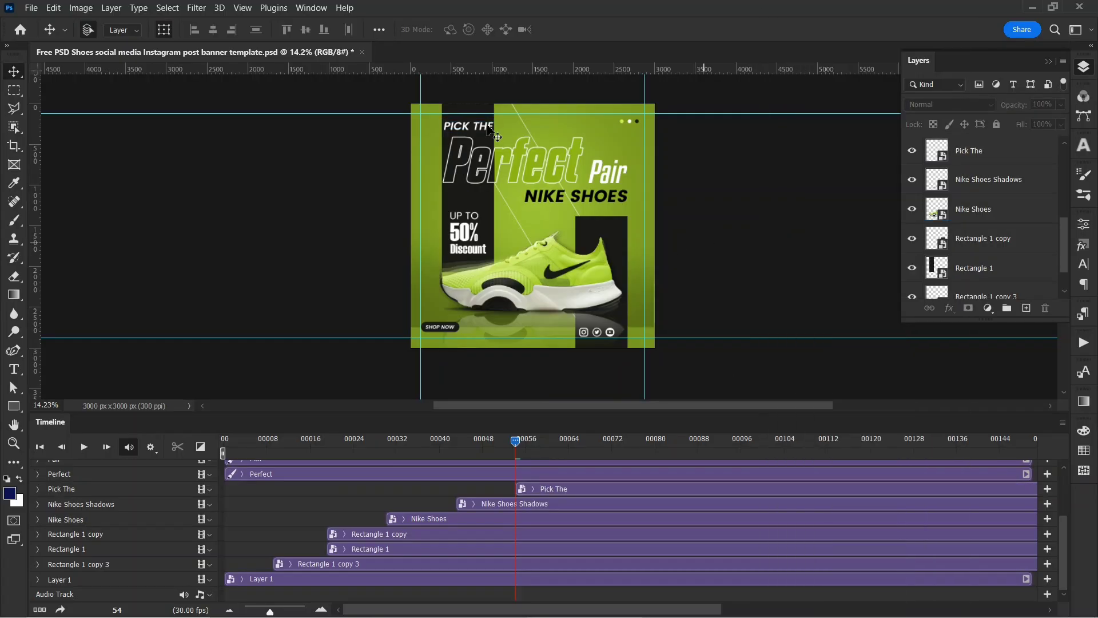
left_click(549, 493)
left_click(37, 490)
left_click(83, 504)
left_click(769, 164)
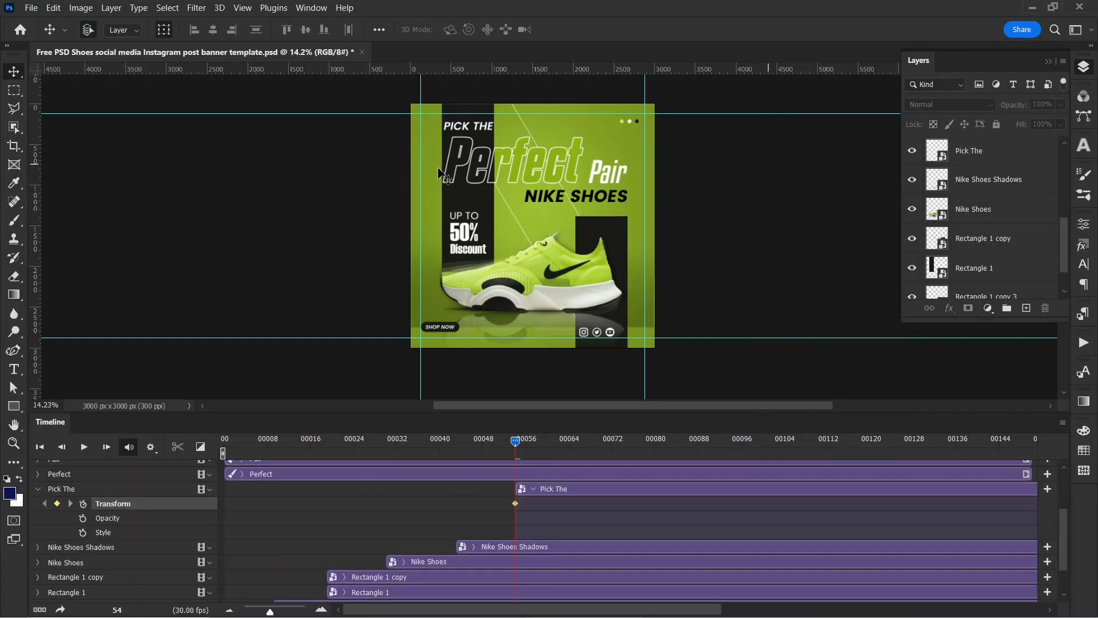
left_click(463, 131)
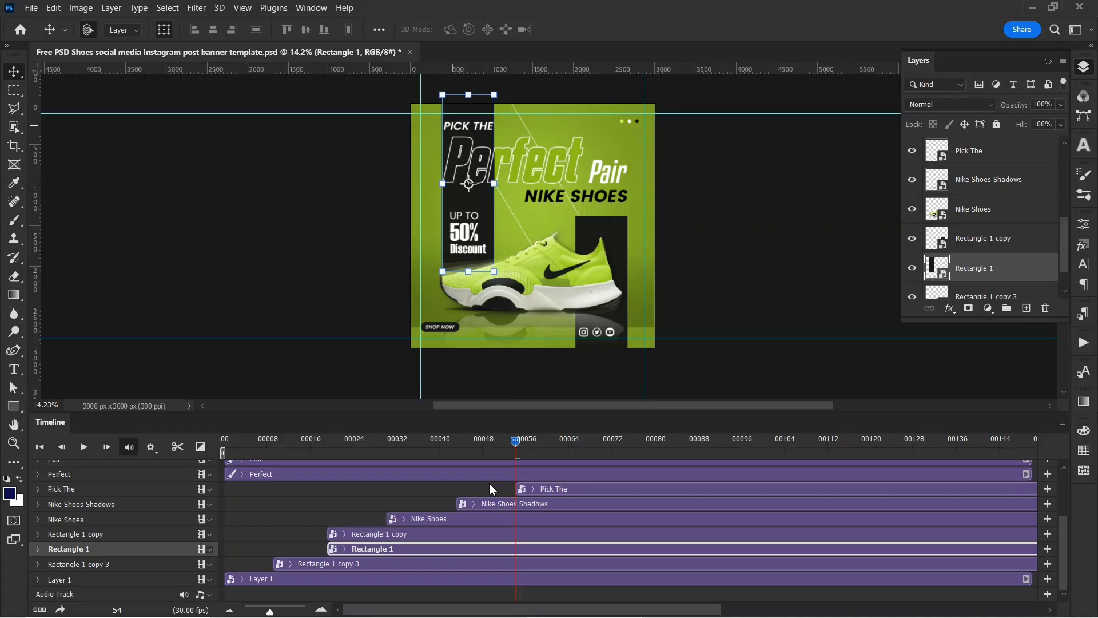
Animate Pick The with Transform keyframes at frames 54 and 64, sliding the text in from beyond the banner's left edge.
left_click(597, 489)
left_click(37, 489)
left_click(82, 503)
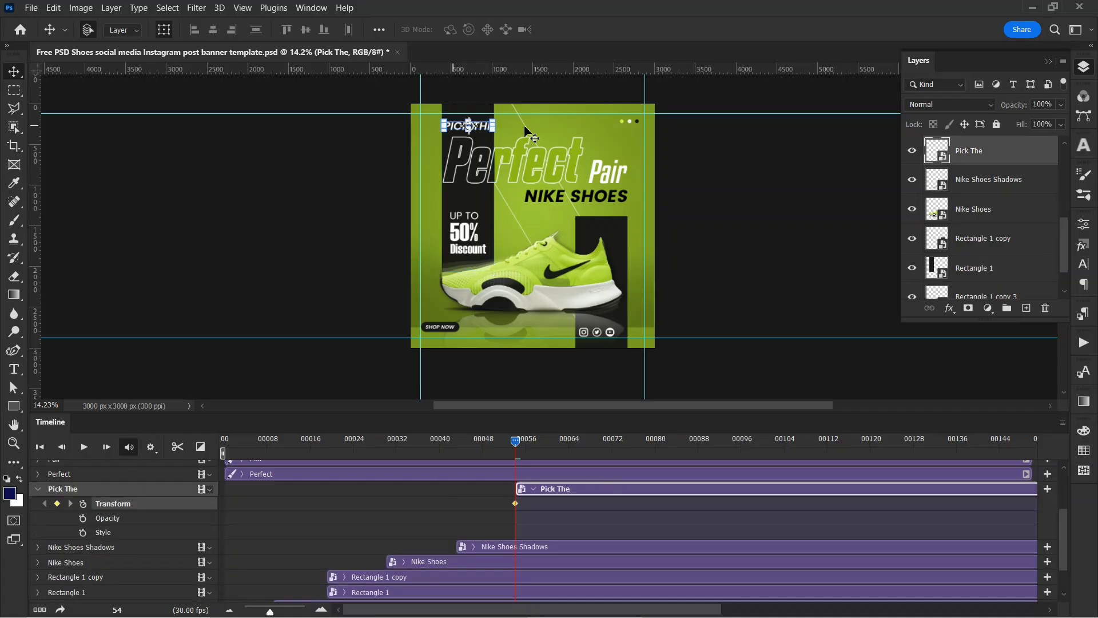
left_click(732, 129)
left_click_drag(485, 126, 416, 129)
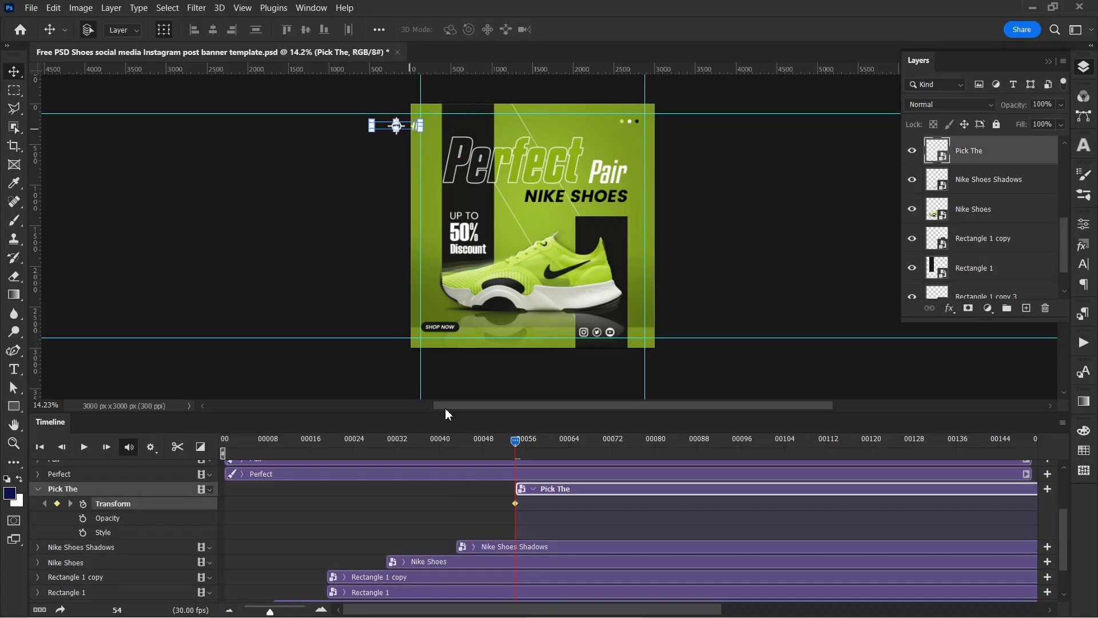
left_click(419, 127)
scroll(437, 128, "up", 6)
left_click_drag(409, 126, 532, 125)
key("Return")
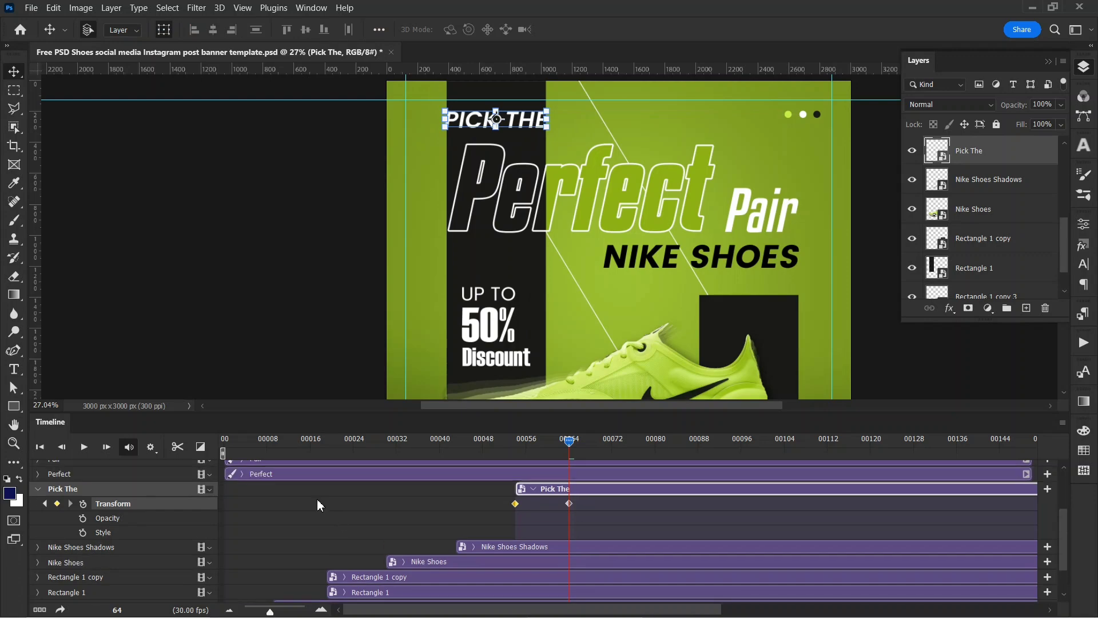
Start the Perfect clip at frame 66, just after the Pick The animation, and convert its layer to a smart object.
left_click(297, 475)
left_click_drag(296, 475, 650, 476)
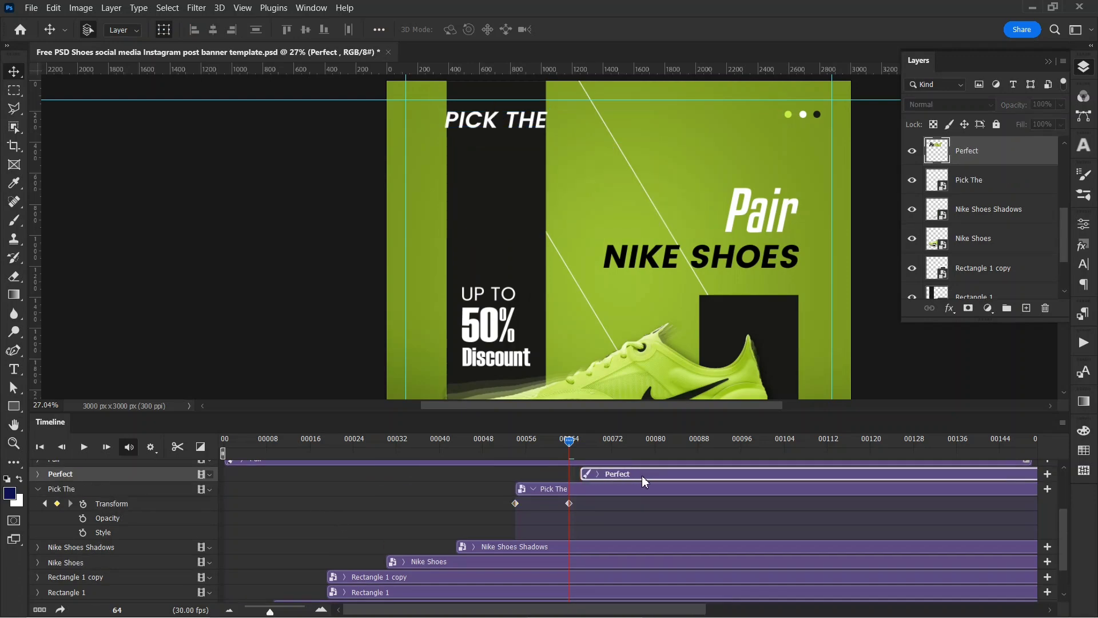
left_click(580, 446)
left_click(38, 489)
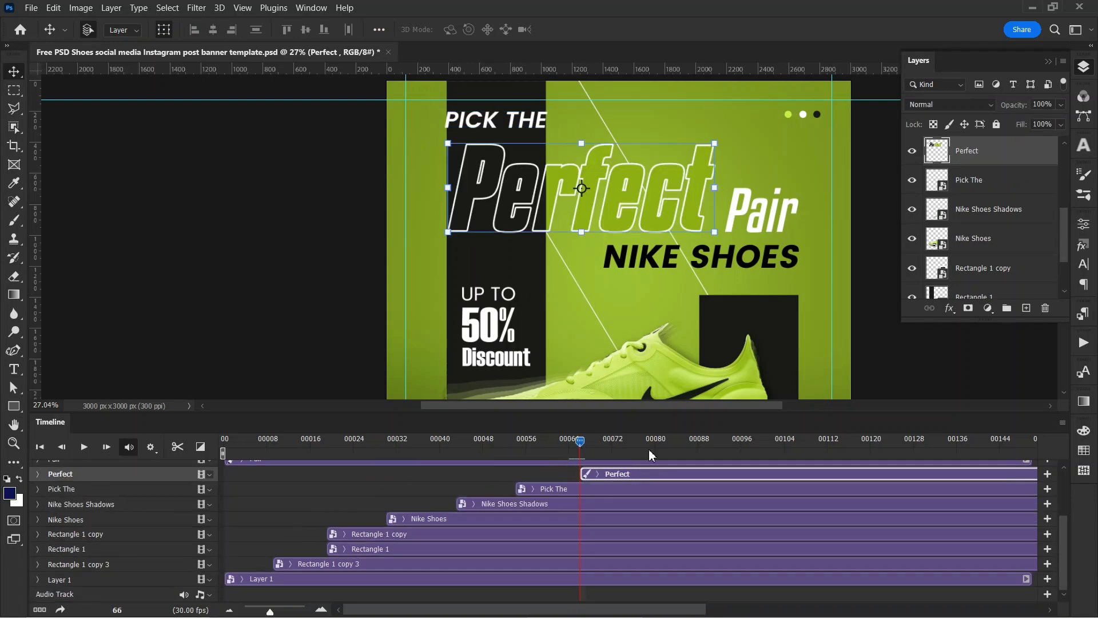
Animate Perfect with Transform keyframes at frames 66 and 79, sliding the word in from beyond the banner's left edge.
left_click(38, 474)
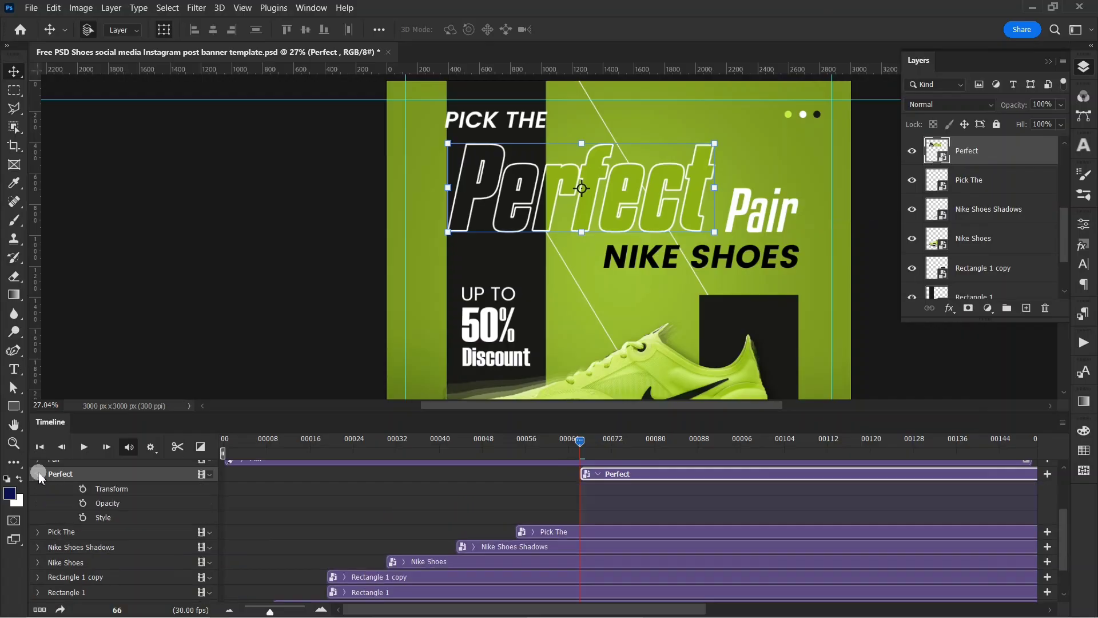
left_click(83, 488)
left_click_drag(636, 206, 327, 206)
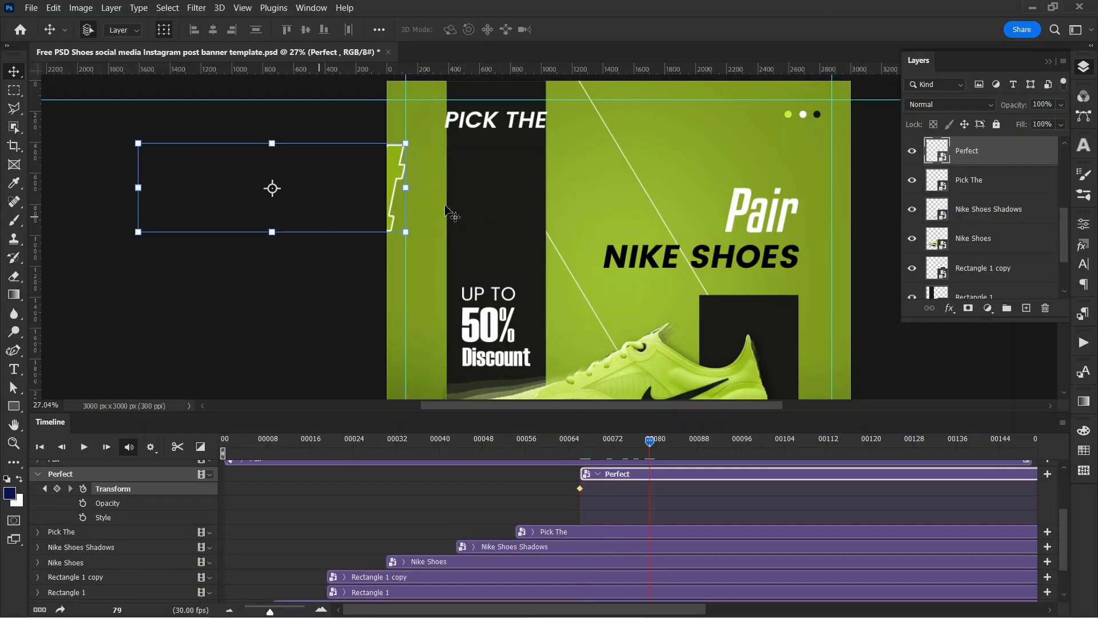
left_click_drag(448, 212, 704, 143)
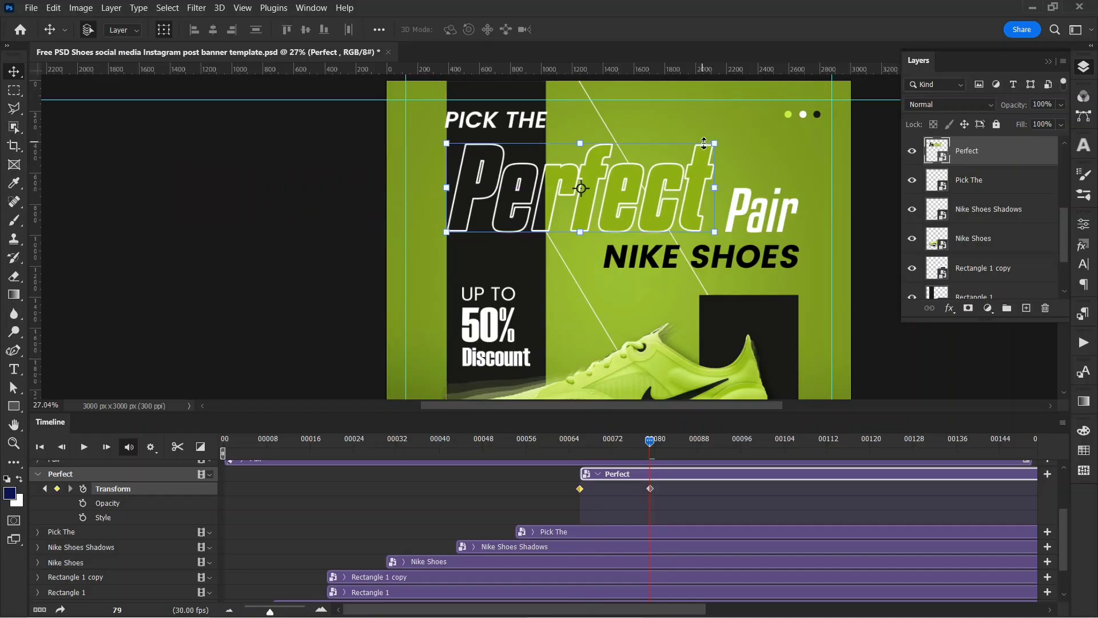
Start the Pair clip at frame 79, the end of the Perfect animation, and convert its layer to a smart object.
scroll(489, 478, "up", 3)
left_click_drag(285, 506, 726, 504)
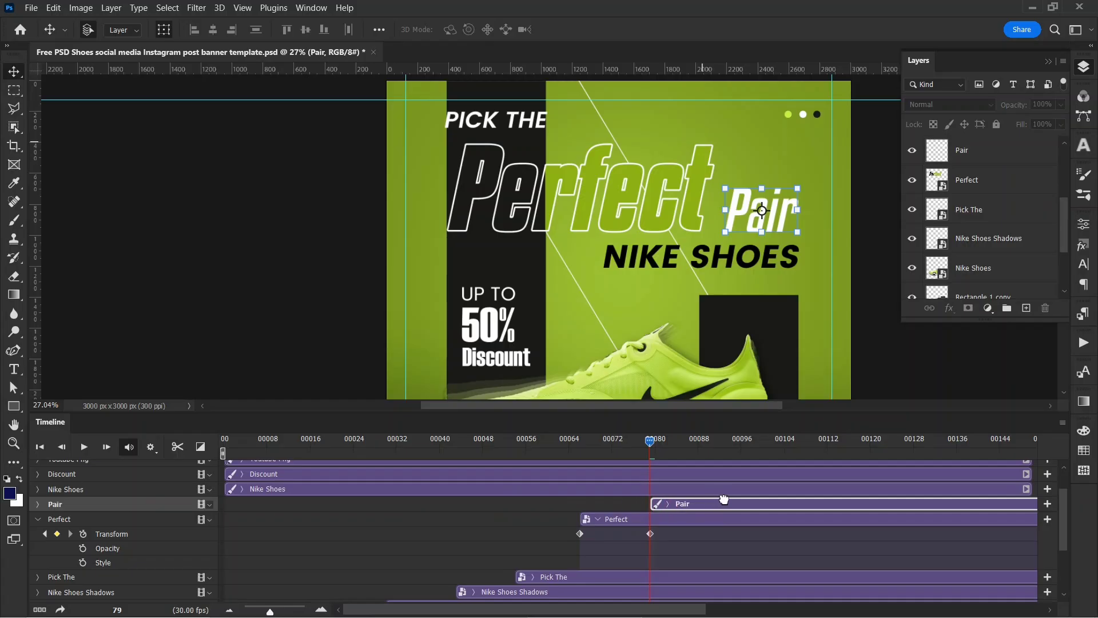
right_click(994, 160)
left_click(881, 215)
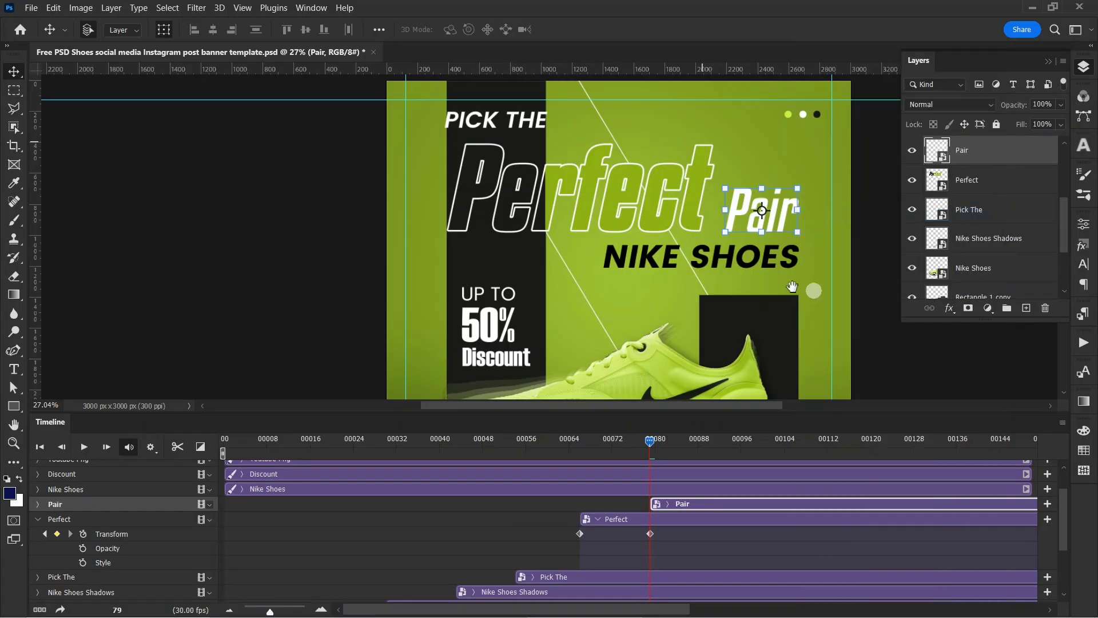
Animate Pair with Transform keyframes at frames 79 and 89, sliding the word in from the banner's right edge.
left_click_drag(795, 286, 661, 279)
left_click_drag(652, 215, 759, 218)
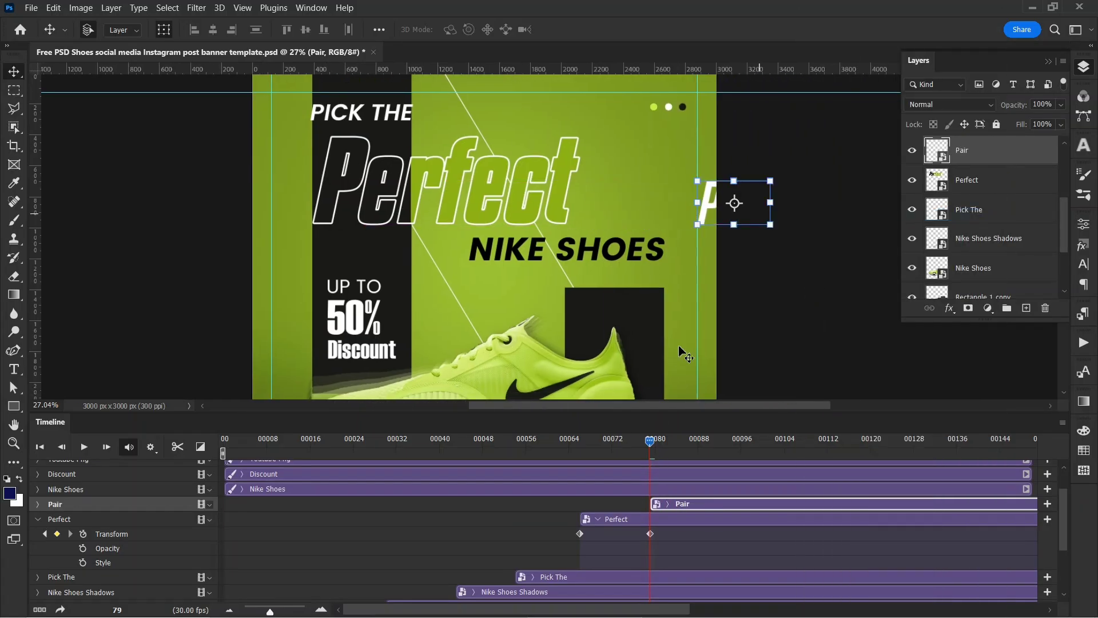
key("ctrl+z")
left_click(37, 504)
left_click(83, 519)
left_click(37, 562)
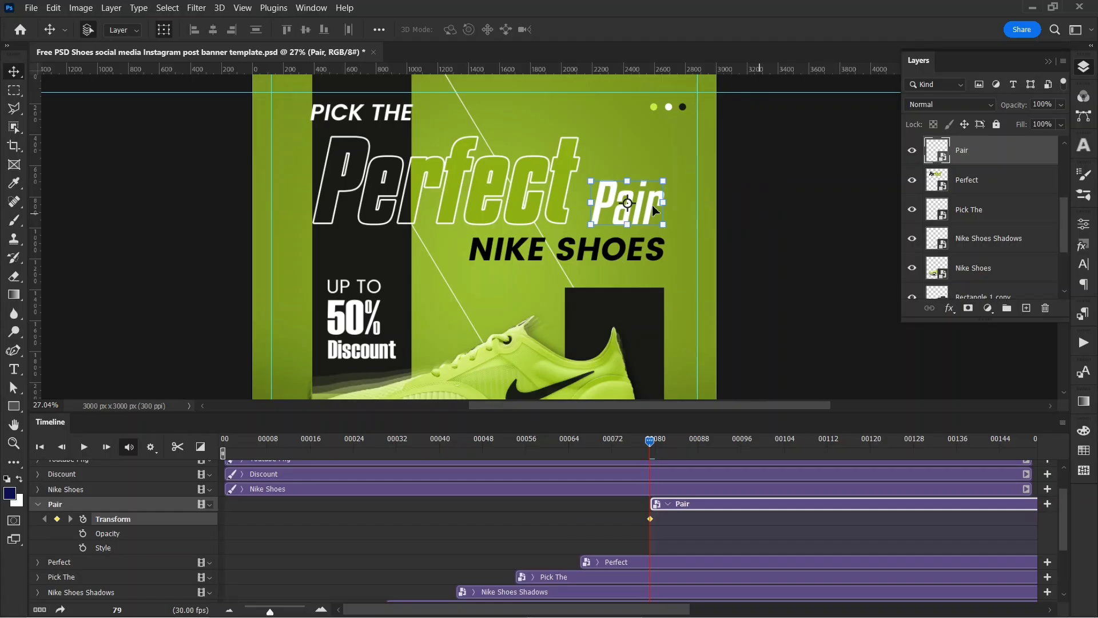
left_click_drag(653, 211, 770, 212)
key("ctrl+z")
left_click_drag(653, 213, 765, 208)
left_click_drag(651, 441, 706, 441)
left_click_drag(707, 210, 574, 215)
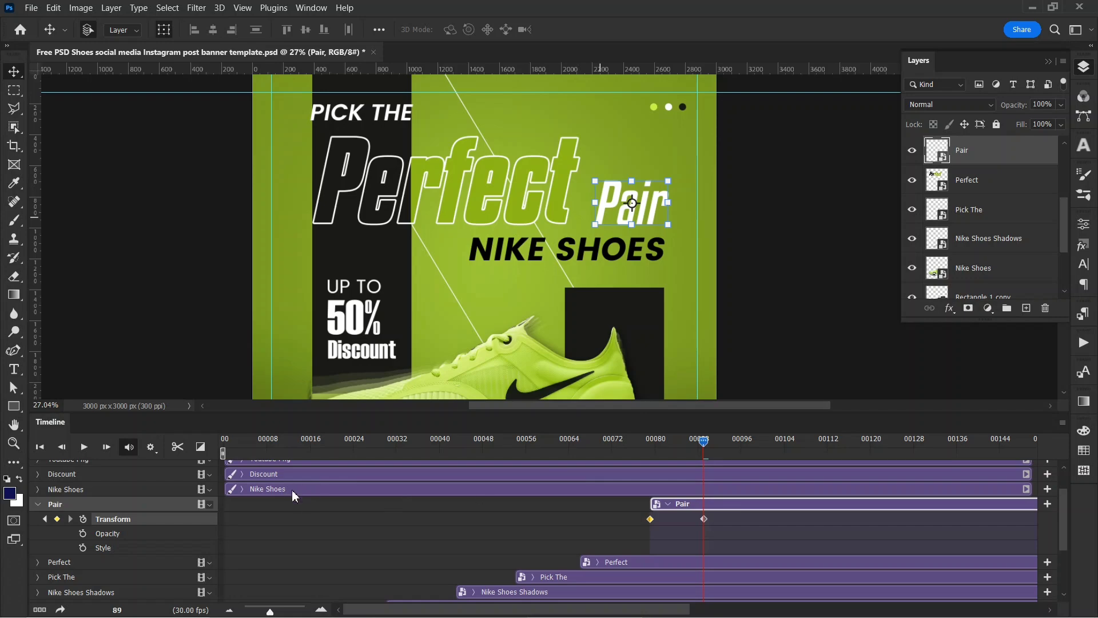
Start the Nike Shoes text clip at frame 89, the end of the Pair animation, and convert its layer to a smart object.
left_click(260, 490)
left_click_drag(447, 490, 749, 487)
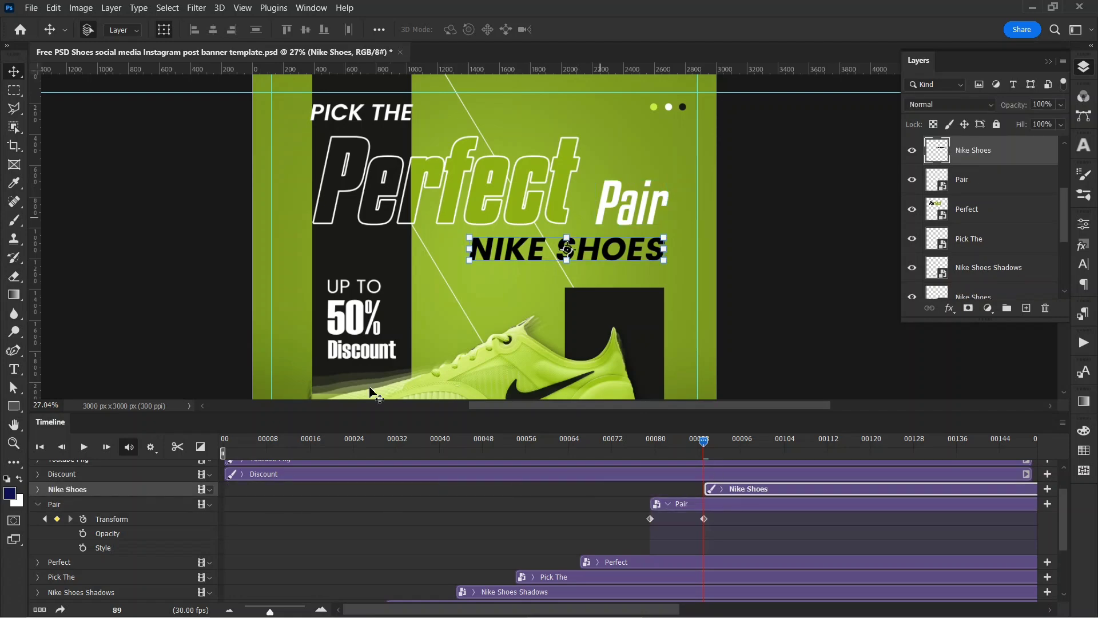
right_click(983, 153)
left_click(853, 211)
Animate the Nike Shoes text with Transform keyframes at frames 89 and 102, sliding it in from the right.
left_click(37, 503)
left_click(37, 489)
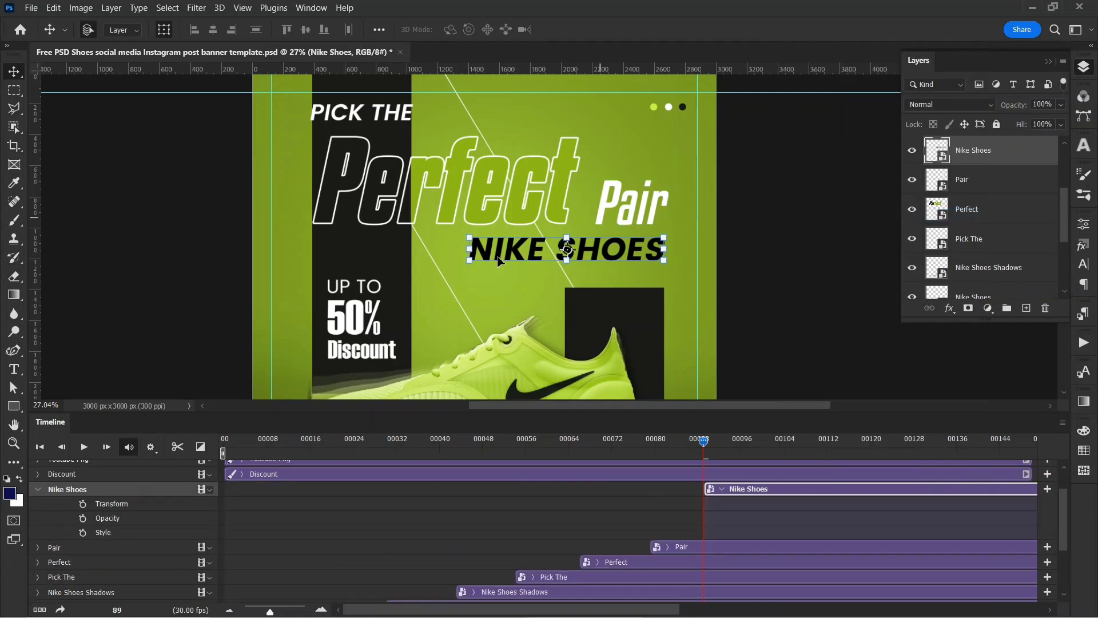
left_click(83, 504)
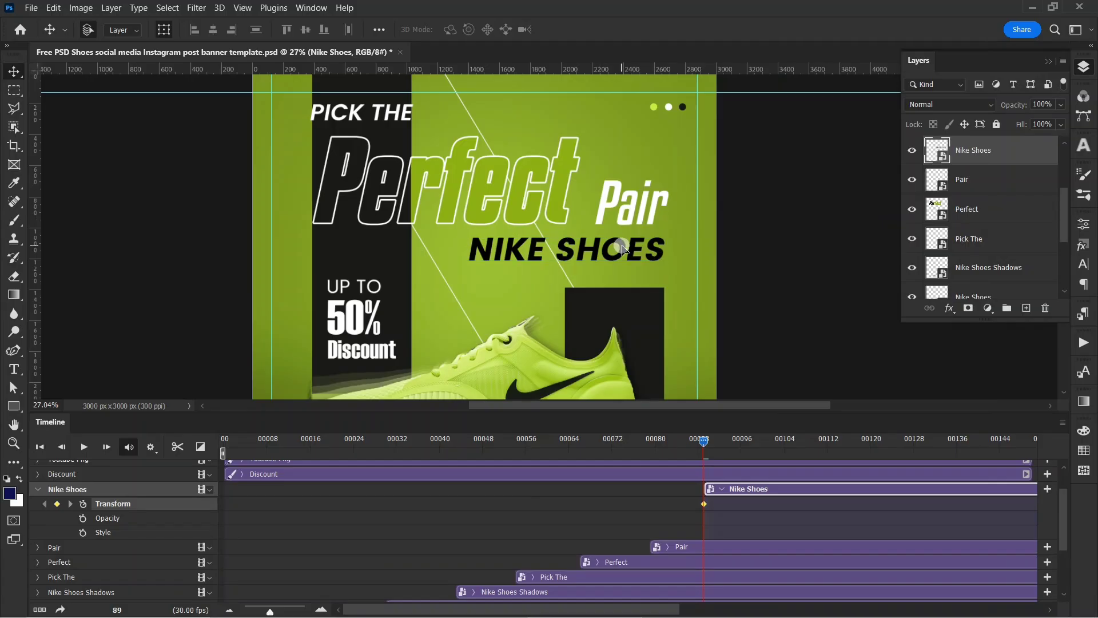
mouse_move(500, 250)
left_mouse_down()
mouse_move(730, 248)
mouse_move(494, 254)
left_mouse_up()
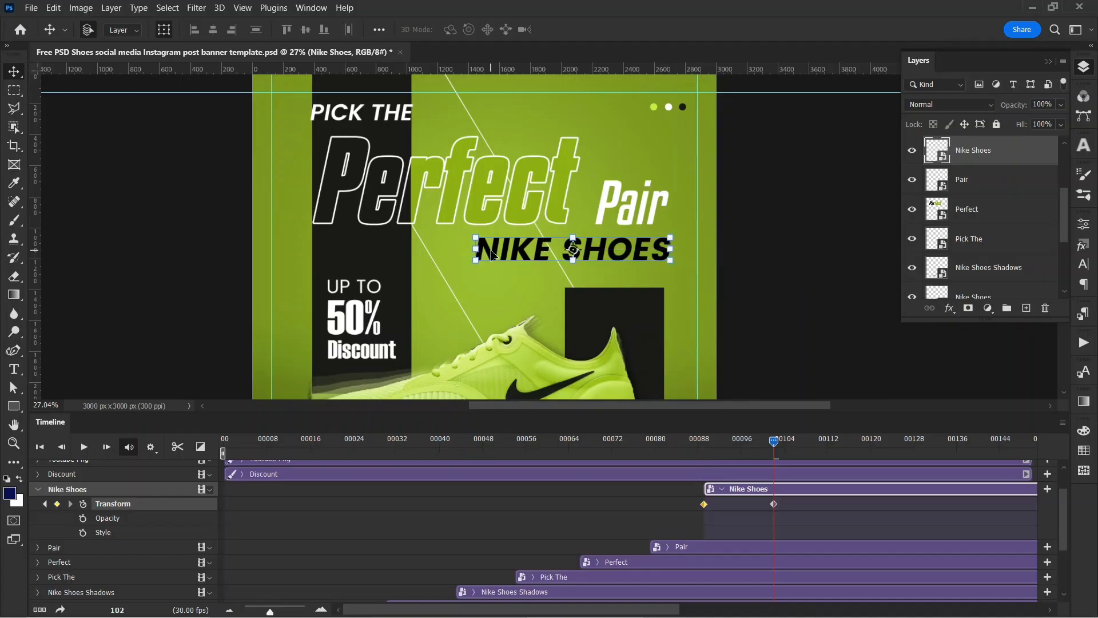
Try to shift the Discount clip along the timeline toward the end of the Nike Shoes text animation.
left_click(440, 479)
scroll(469, 500, "down", 2)
key("alt+[")
key("alt+[")
scroll(552, 463, "up", 4)
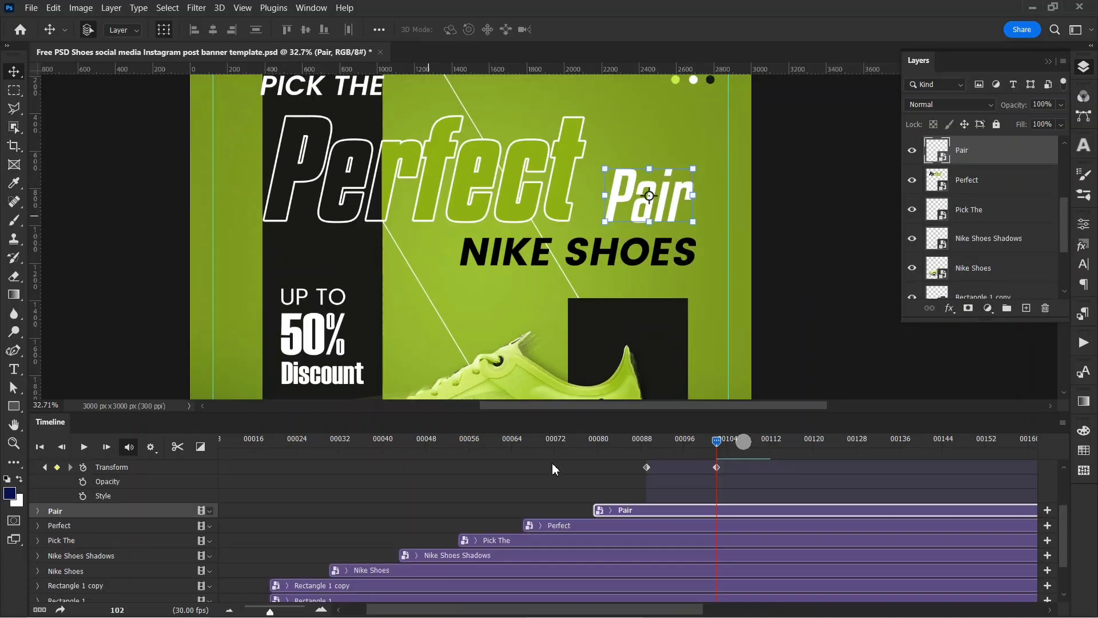
scroll(549, 323, "down", 5)
left_click(363, 511)
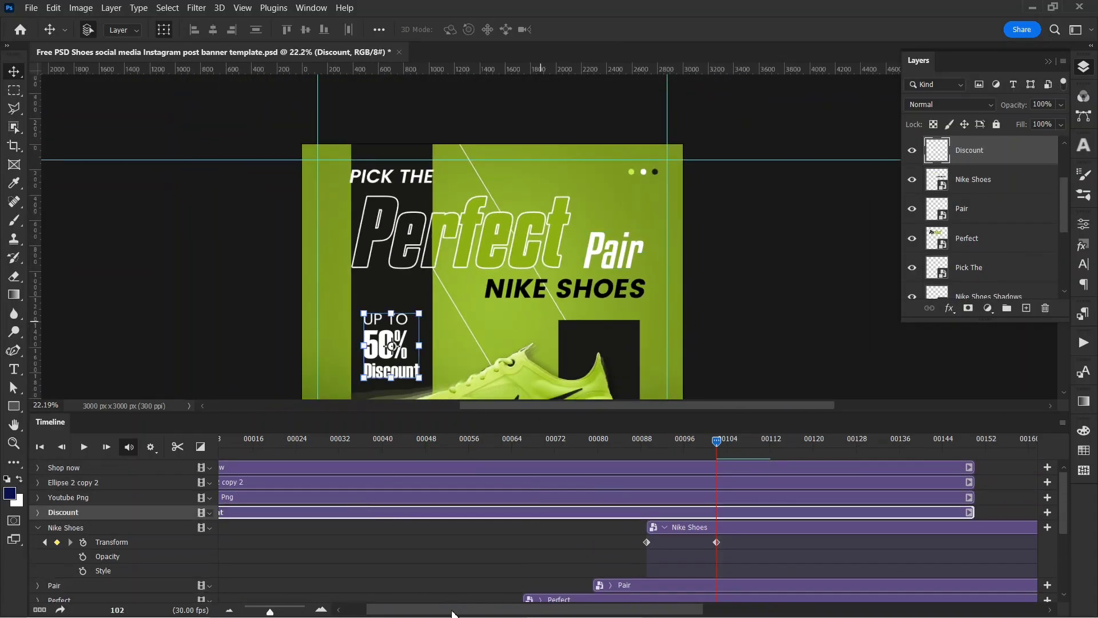
scroll(277, 512, "left", 2)
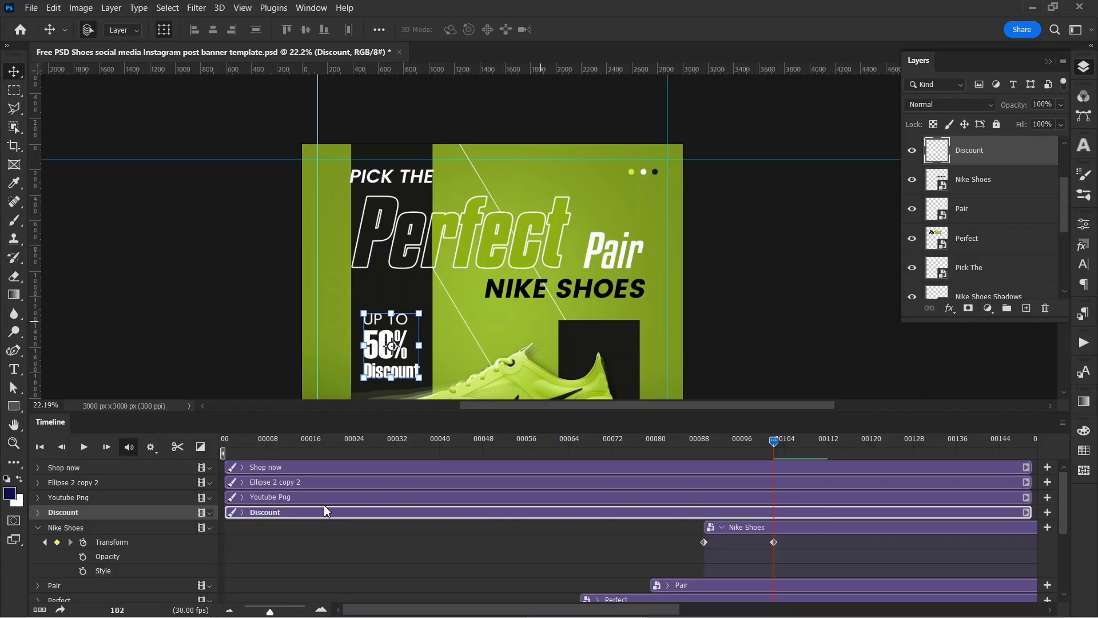
left_click_drag(671, 515, 837, 521)
left_click_drag(401, 519, 799, 520)
left_click(782, 307)
key("ctrl+z")
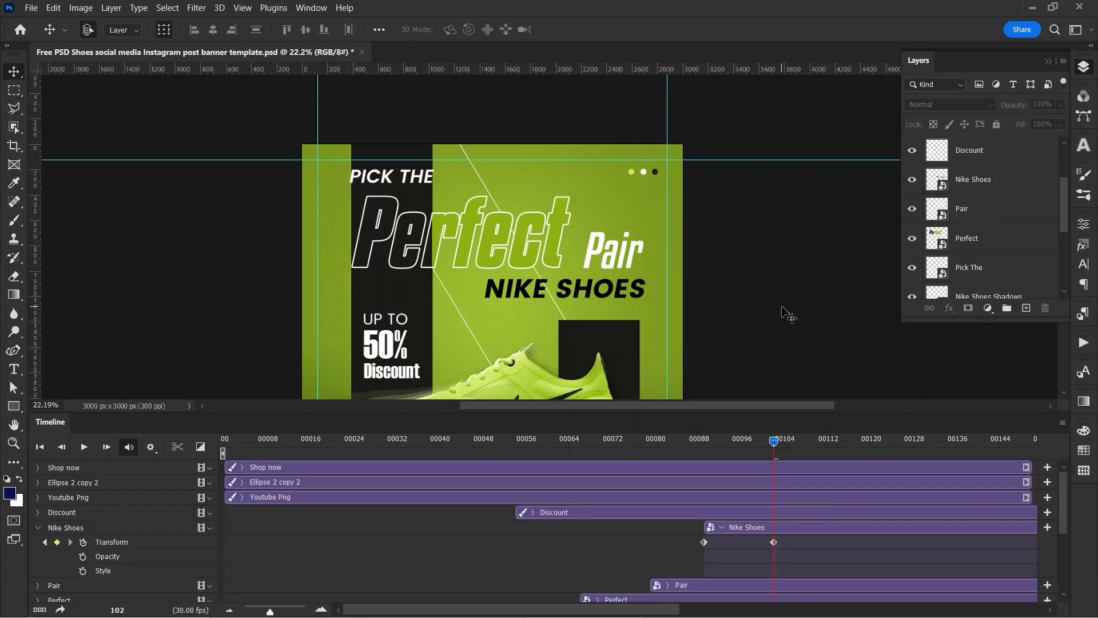
Duplicate the Discount layer with the copy's clip at frame 0, and start the original Discount clip at frame 102.
left_click_drag(548, 512, 250, 513)
key("ctrl+j")
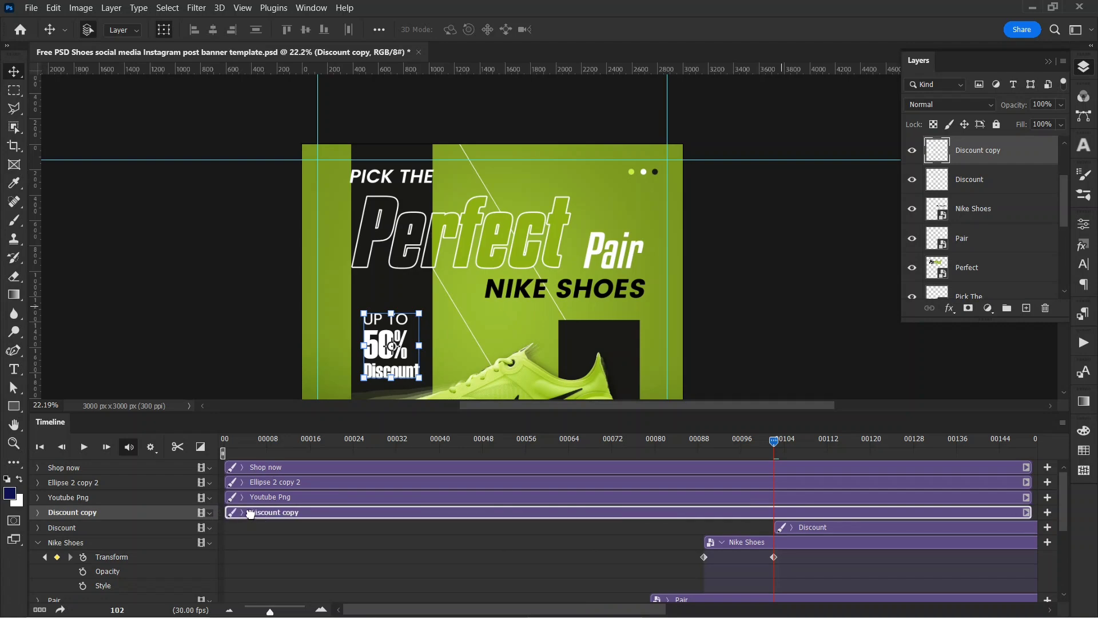
Apply Animator's Scale Bounce In effect to the Discount copy at the start of the timeline.
left_click(1086, 145)
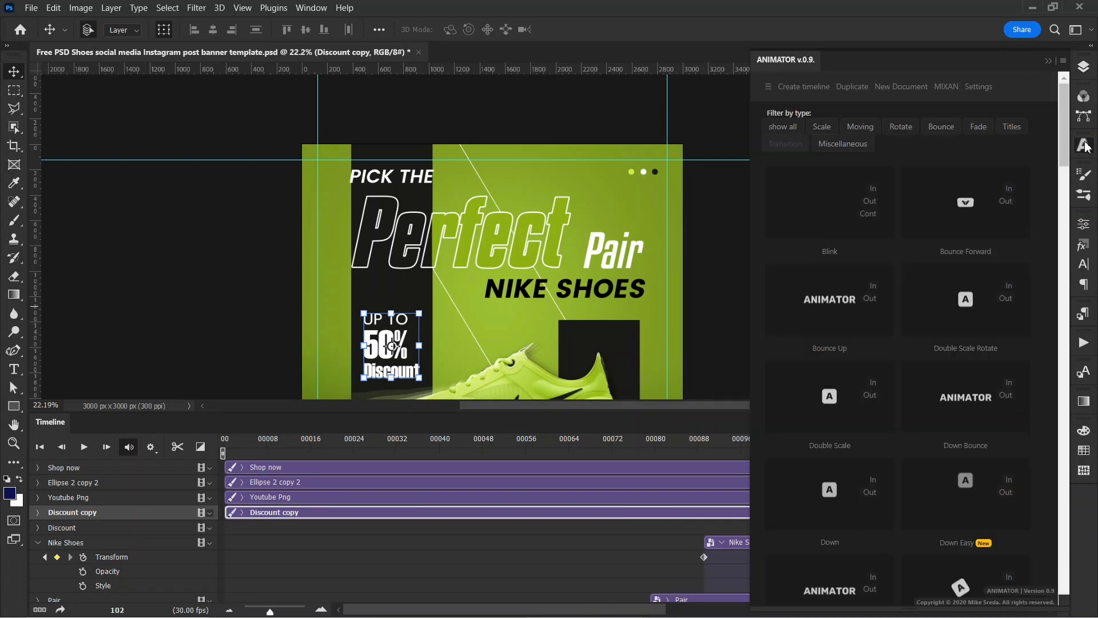
left_click(822, 128)
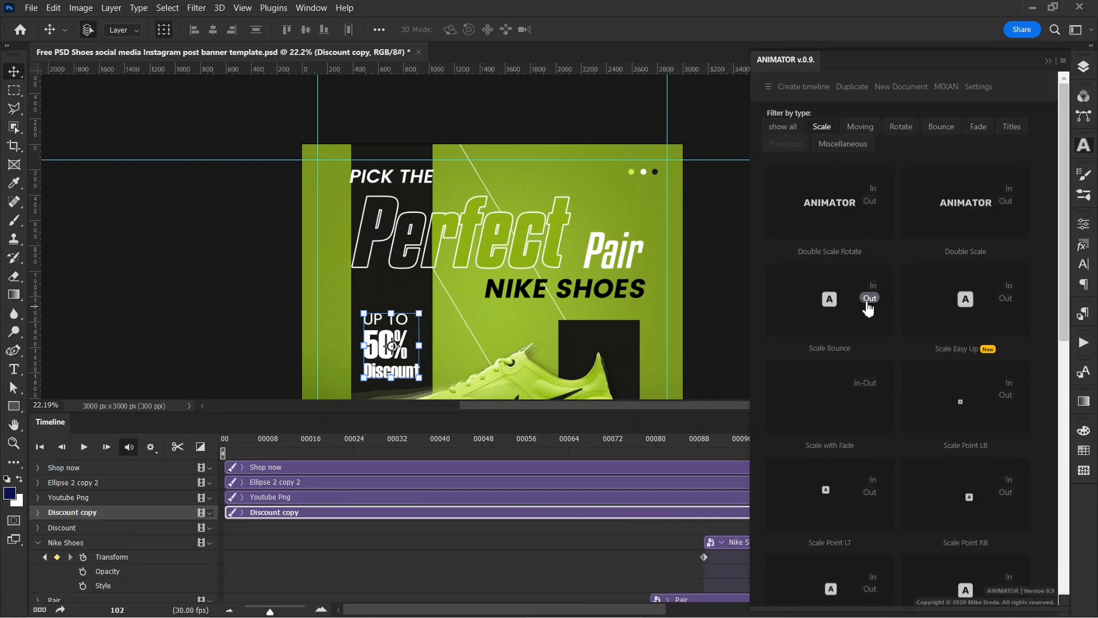
scroll(640, 475, "down", 1)
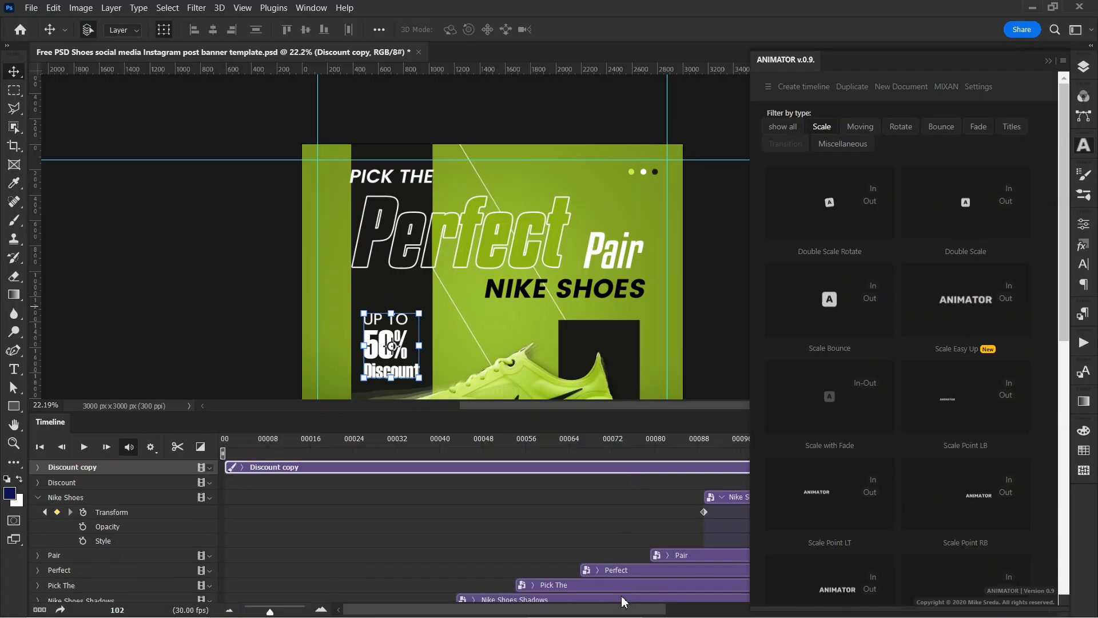
left_click_drag(629, 609, 683, 610)
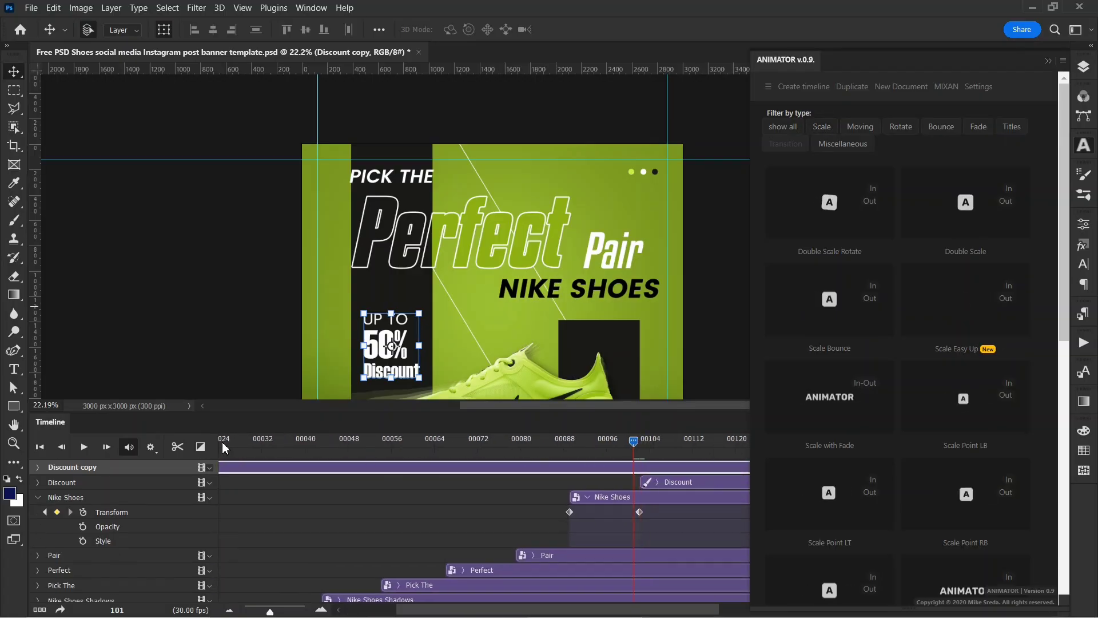
left_click(290, 440)
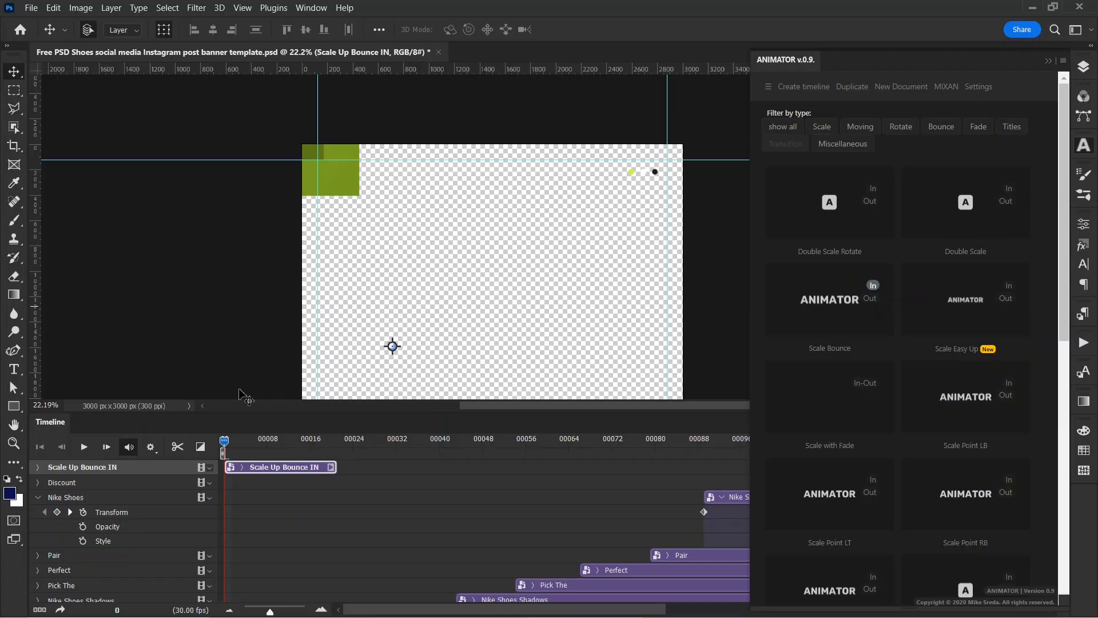
Shift the Scale Up Bounce IN clip to start at frame 102 and set the playhead to that frame.
left_click_drag(287, 468, 578, 474)
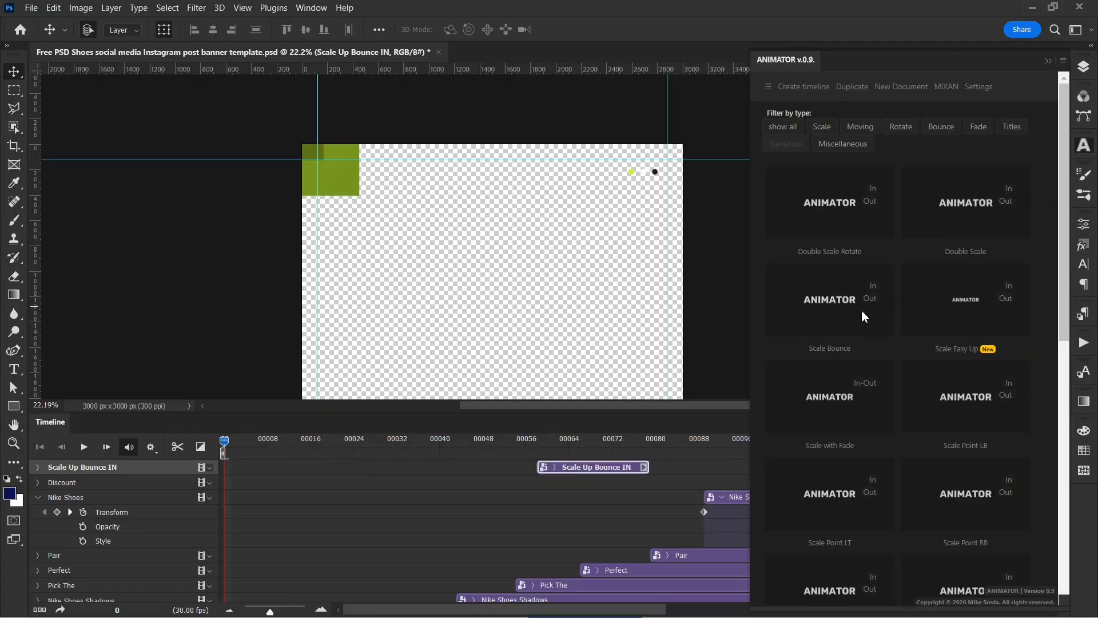
left_click(1048, 60)
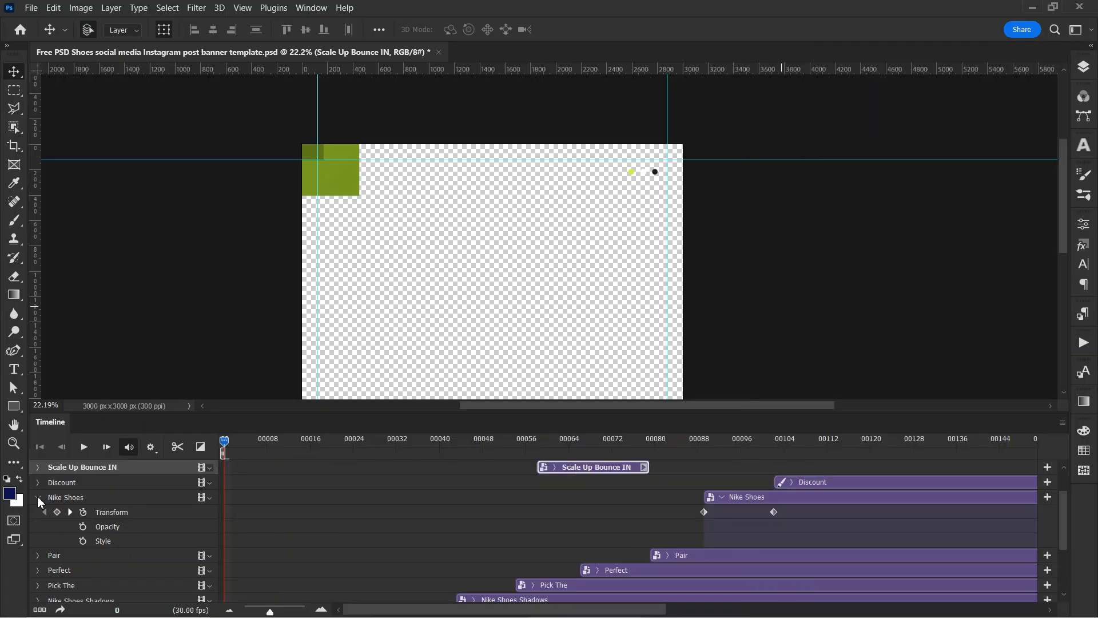
left_click_drag(578, 467, 813, 468)
left_click(229, 441)
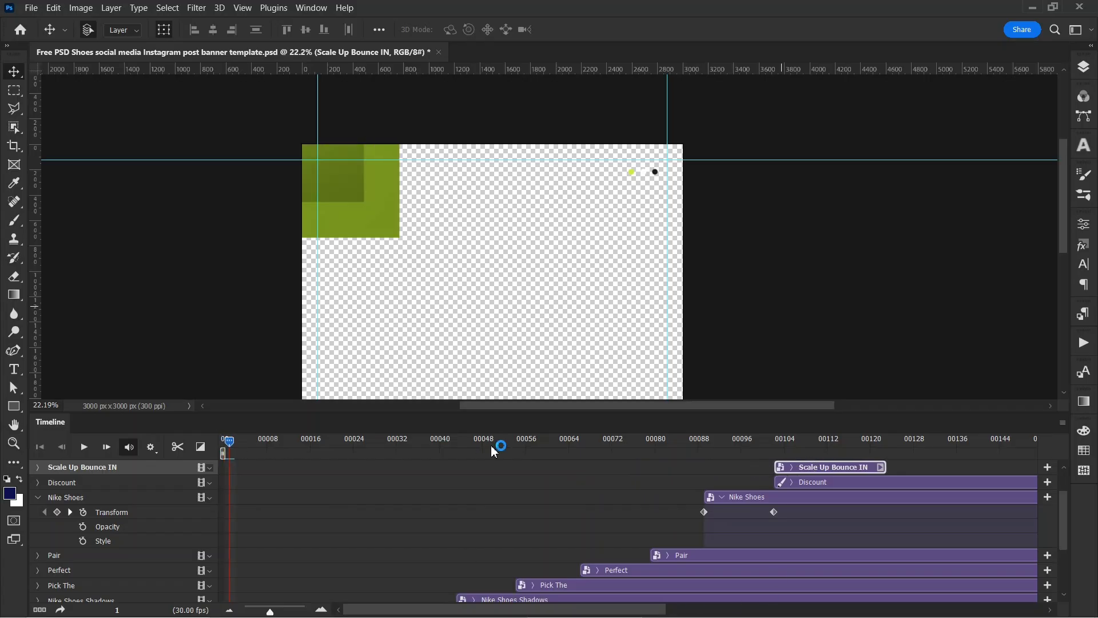
left_click_drag(774, 438, 781, 437)
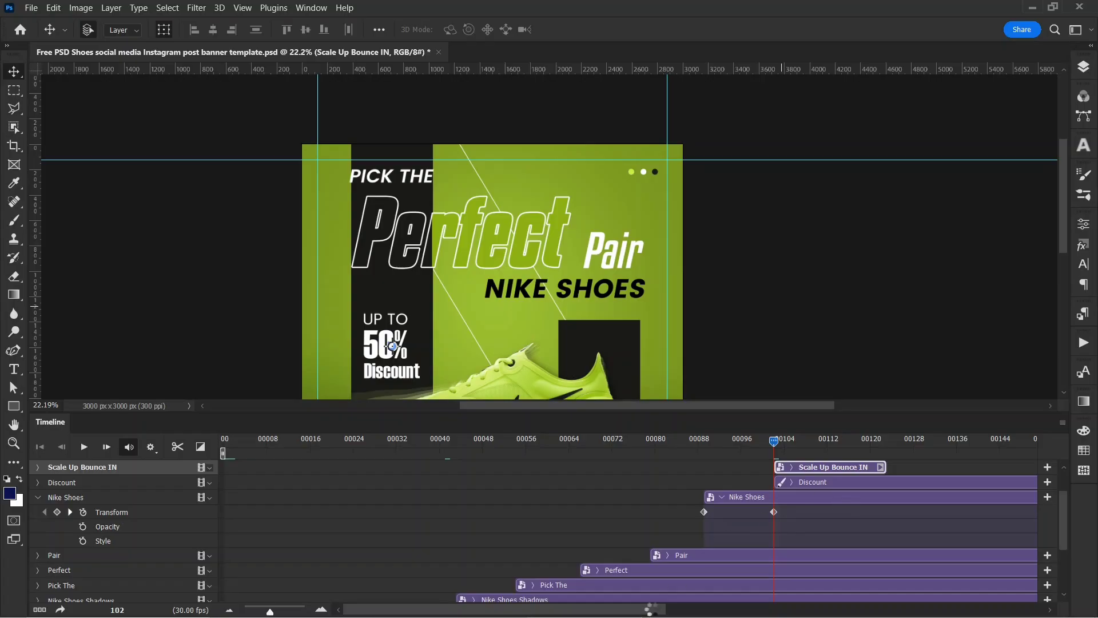
Shift the Discount clip to start at frame 123, where the Scale Up Bounce IN clip ends, and collapse the expanded layer properties.
left_click(793, 482)
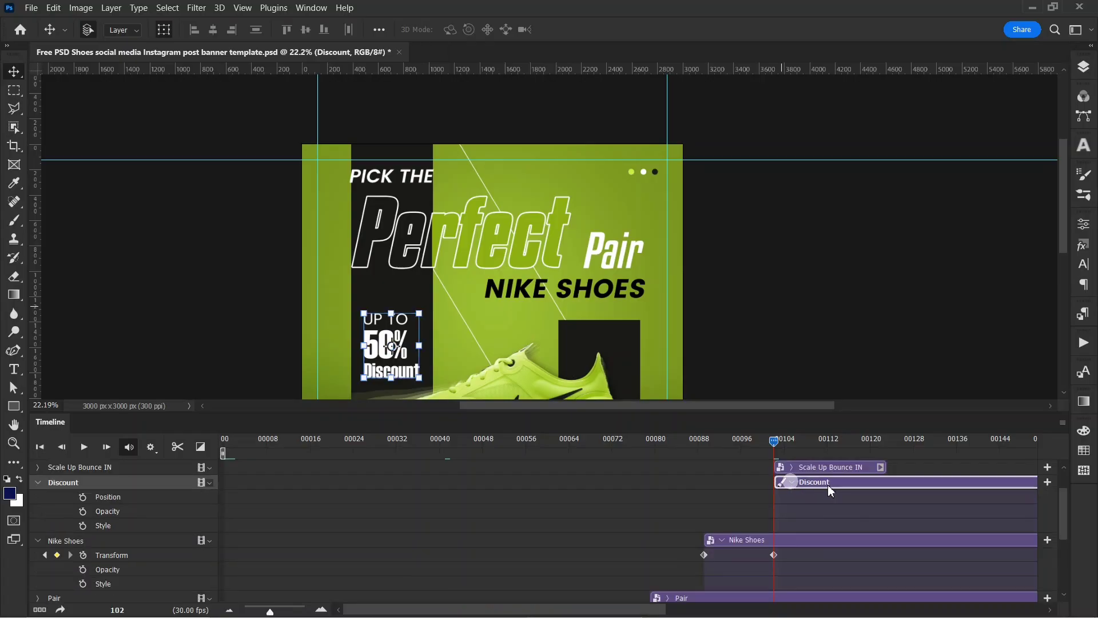
left_click_drag(909, 481, 907, 483)
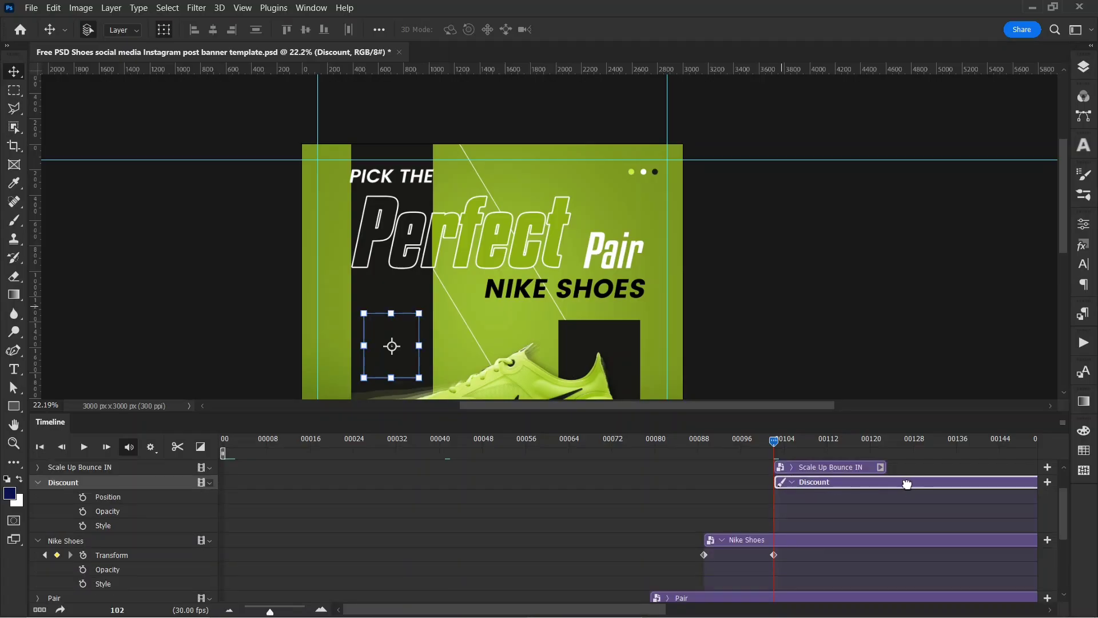
left_click(39, 541)
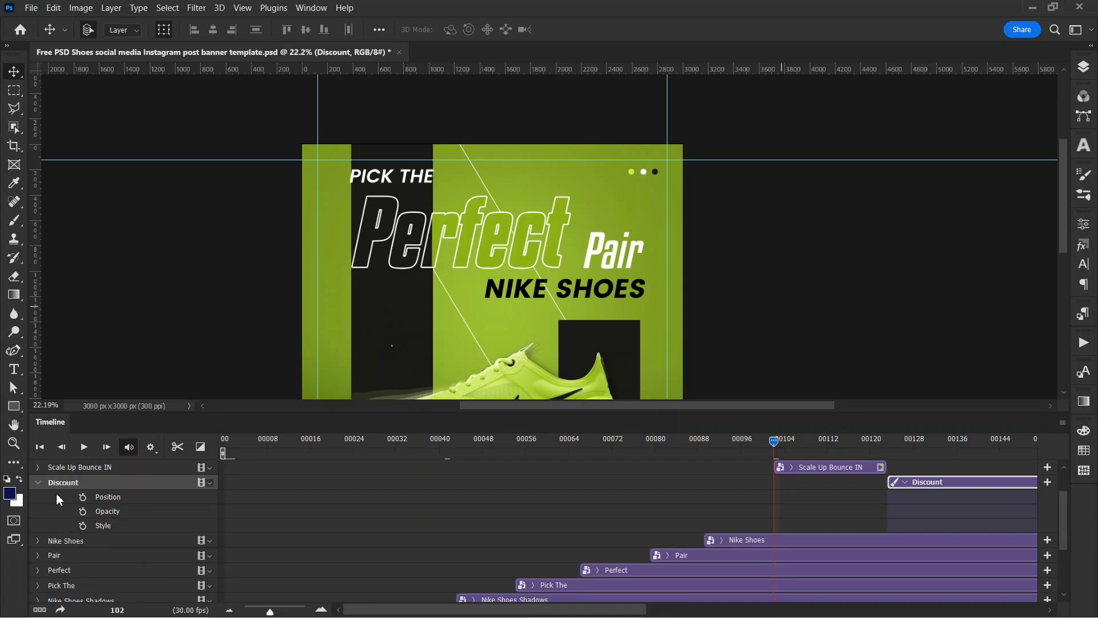
left_click(37, 482)
scroll(490, 501, "up", 1)
scroll(491, 501, "up", 1)
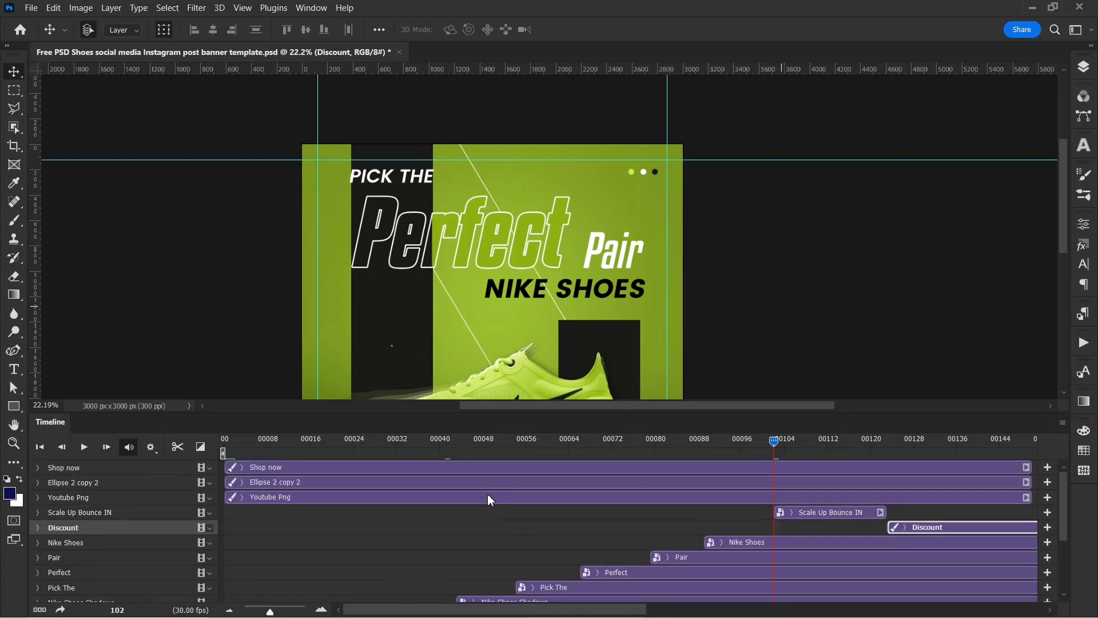
Shift the Youtube Png clip along the timeline to start at frame 123, aligned with the Discount clip.
left_click(390, 495)
scroll(478, 311, "down", 1)
scroll(478, 314, "down", 2)
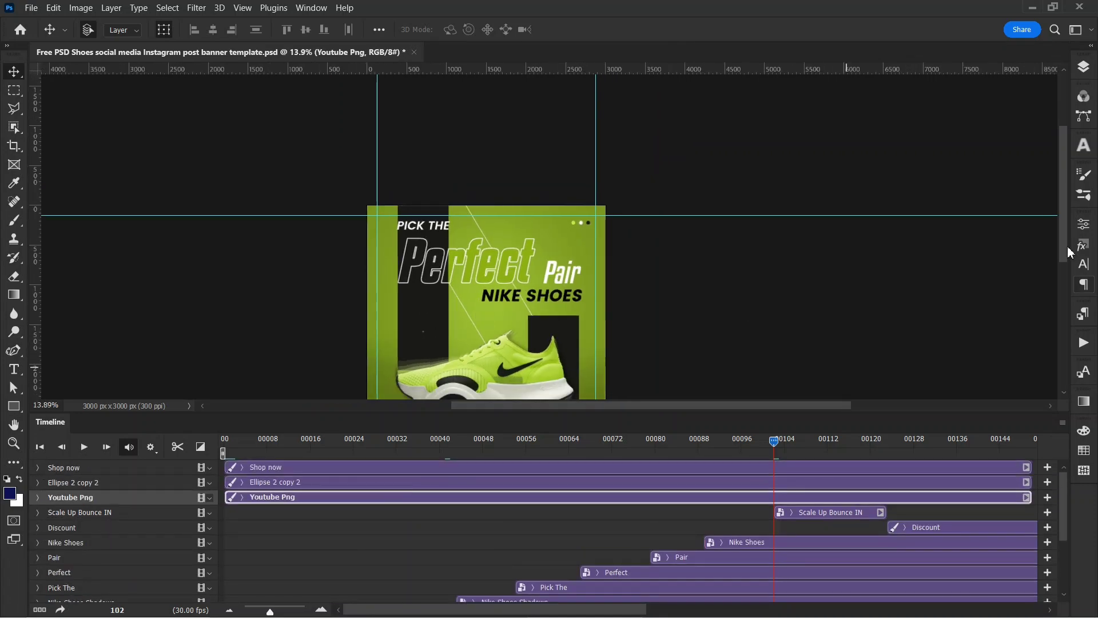
left_click_drag(1070, 252, 1067, 292)
left_click_drag(317, 497, 710, 496)
left_click_drag(910, 504, 910, 505)
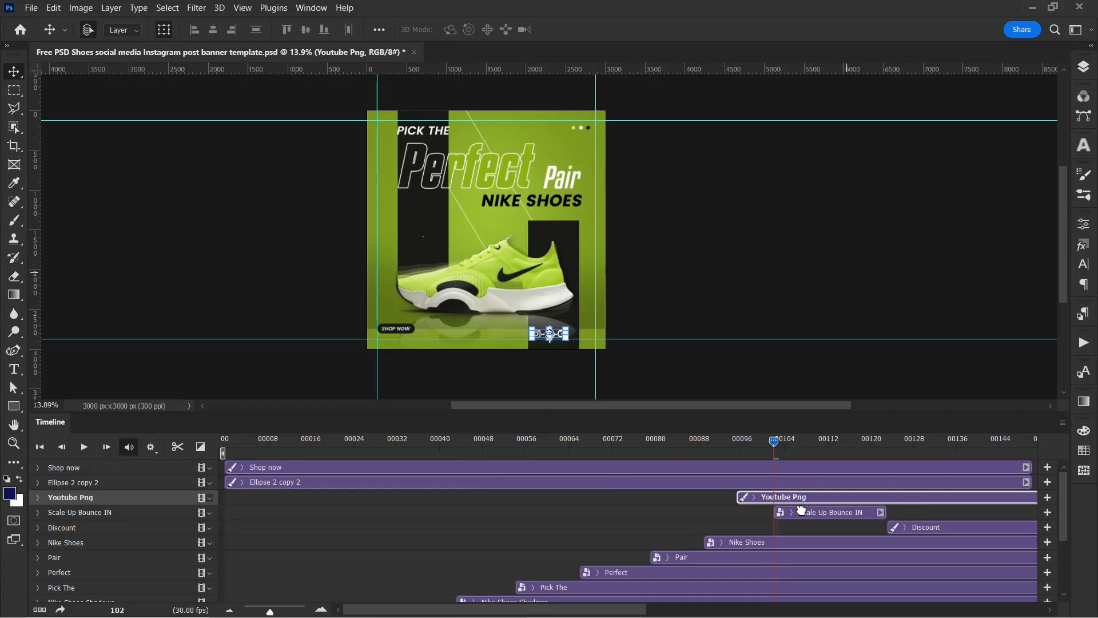
left_click_drag(801, 509, 900, 502)
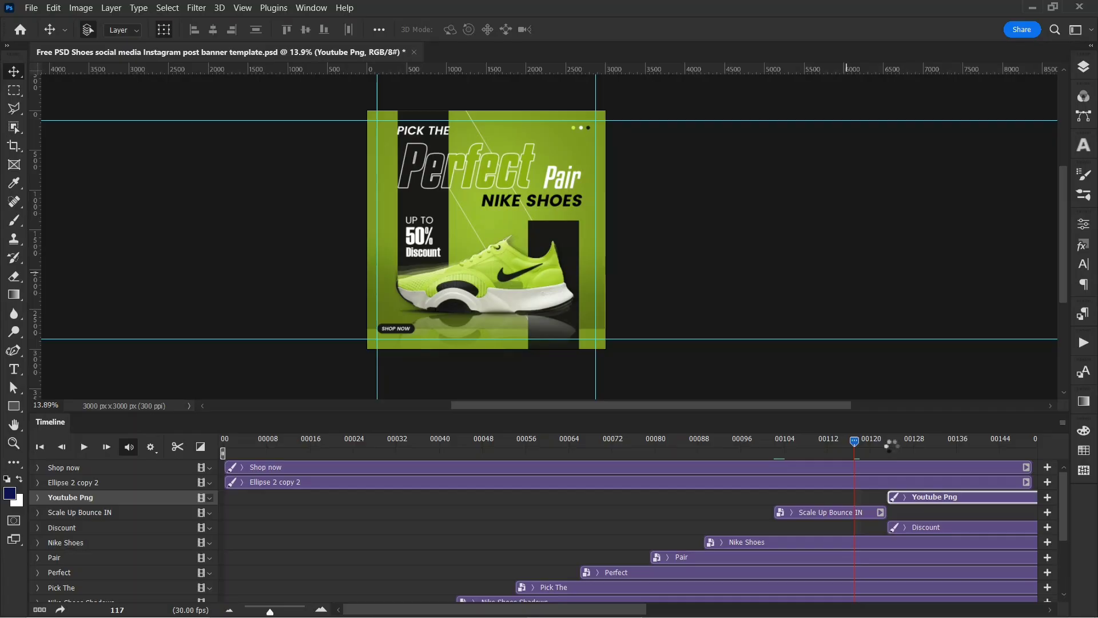
Set the playhead to frame 123 and convert the Youtube Png layer to a smart object.
left_click(891, 445)
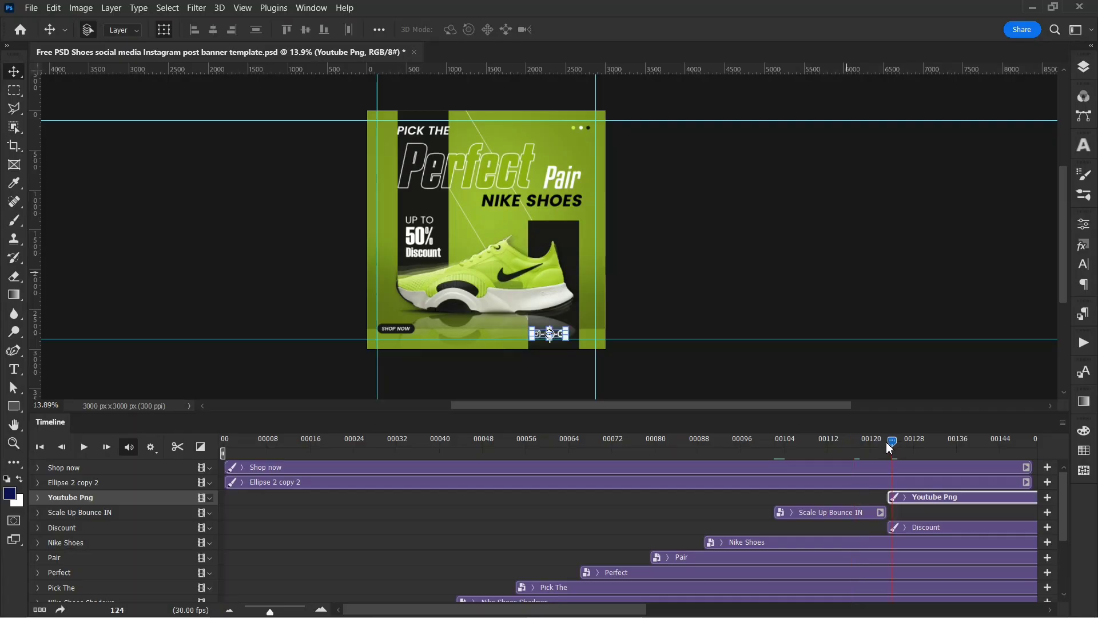
left_click(930, 499)
scroll(568, 344, "up", 5)
left_click(1083, 66)
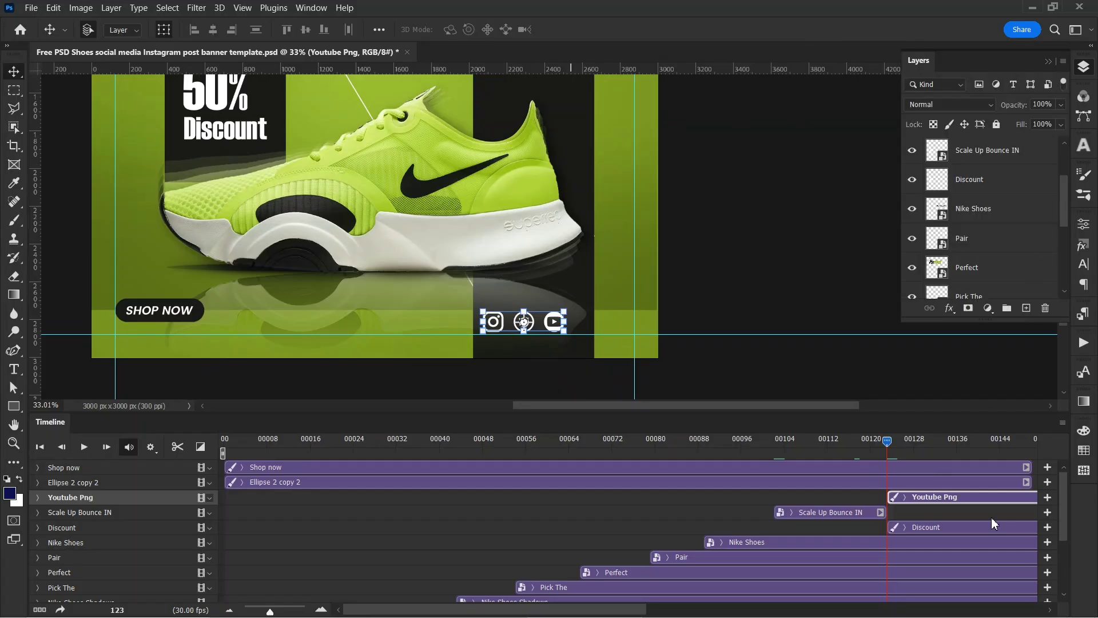
scroll(993, 228, "up", 3)
right_click(1000, 211)
left_click(861, 214)
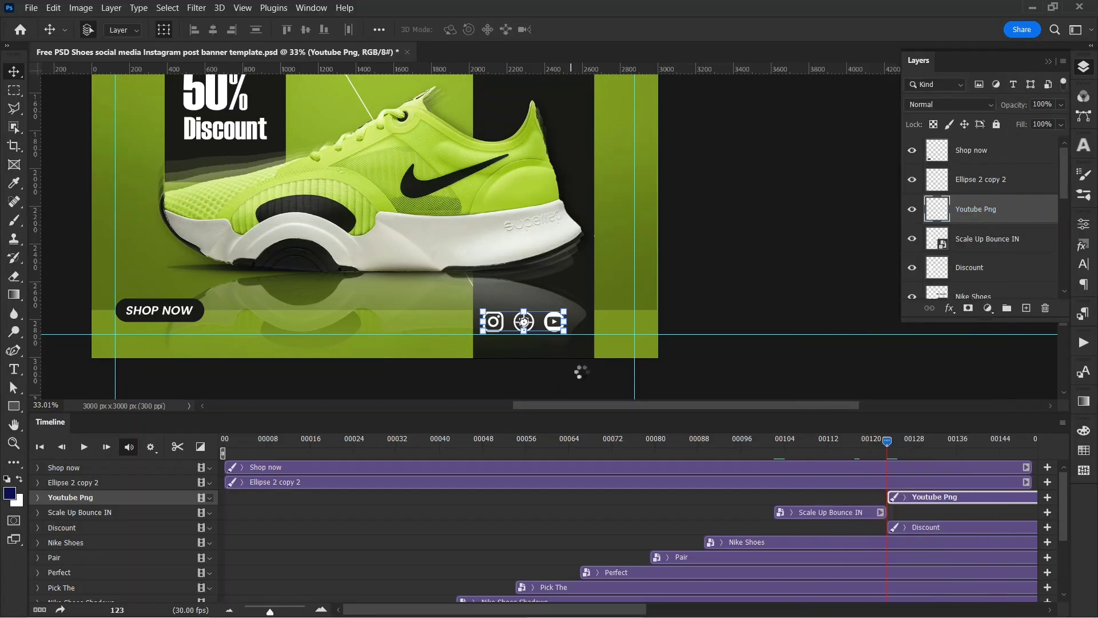
Animate the social icons sliding in from the canvas's right edge, using Youtube Png Transform keyframes at frames 123 and 135.
left_click(38, 482)
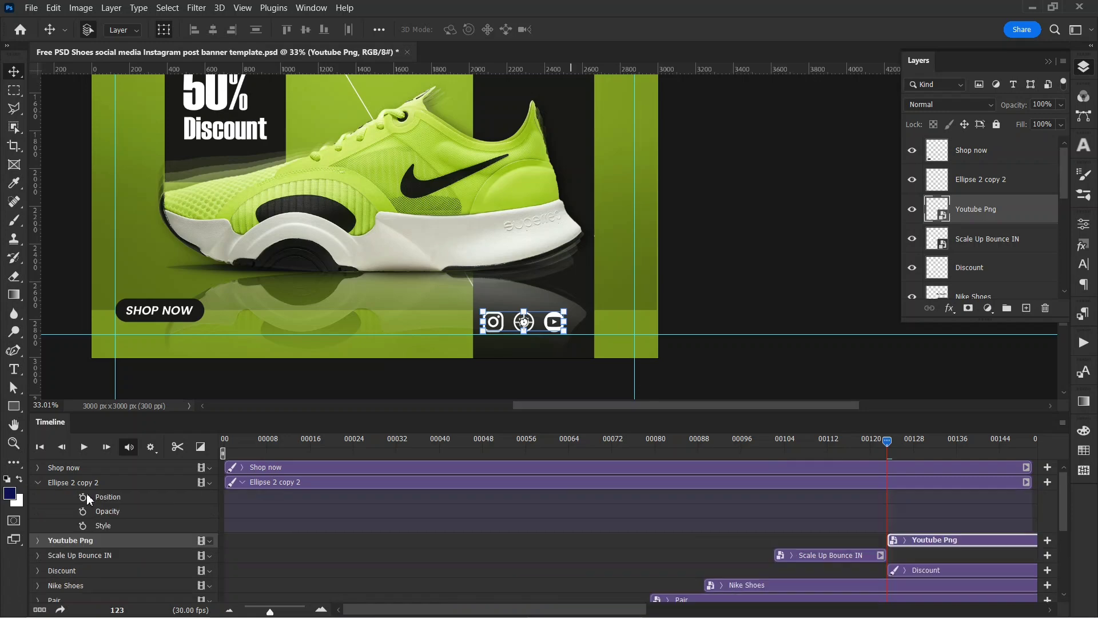
left_click(37, 483)
left_click(37, 498)
left_click(83, 512)
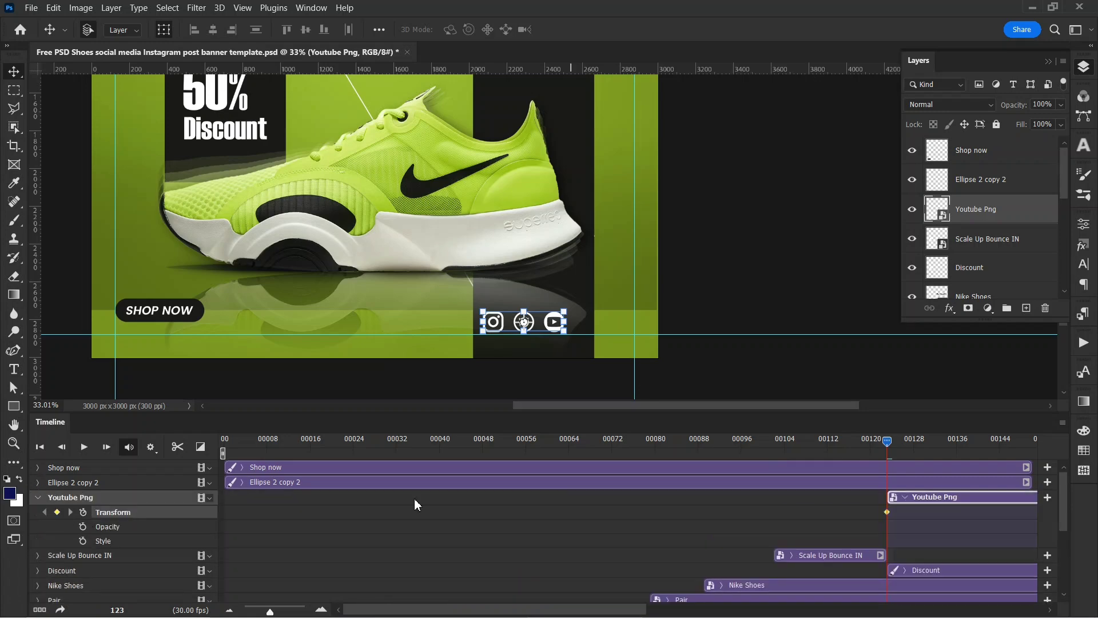
left_click_drag(553, 319, 716, 320)
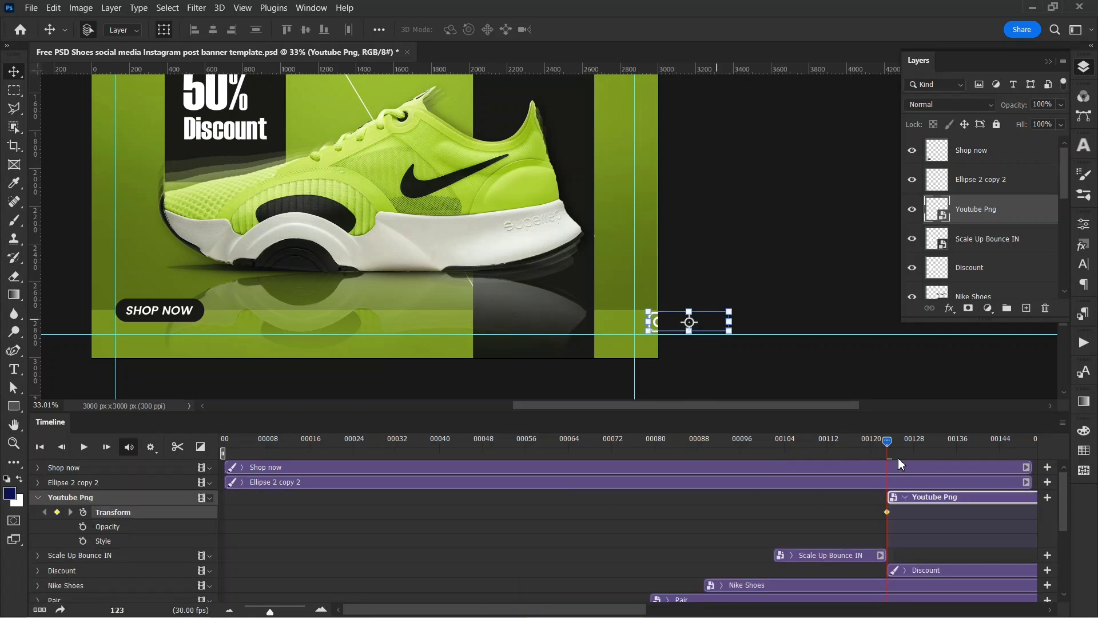
left_click(952, 440)
left_click_drag(657, 324, 471, 323)
key("ctrl+z")
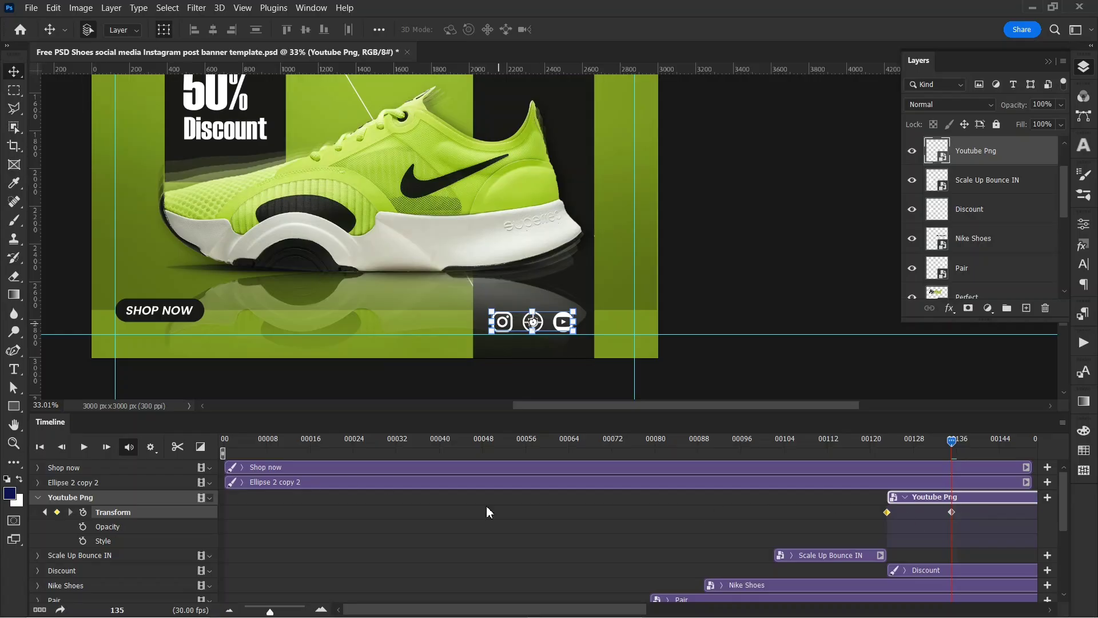
left_click(38, 497)
Shift the Ellipse 2 copy 2 clip to start at frame 135 and convert that layer to a smart object.
left_click_drag(231, 482, 973, 483)
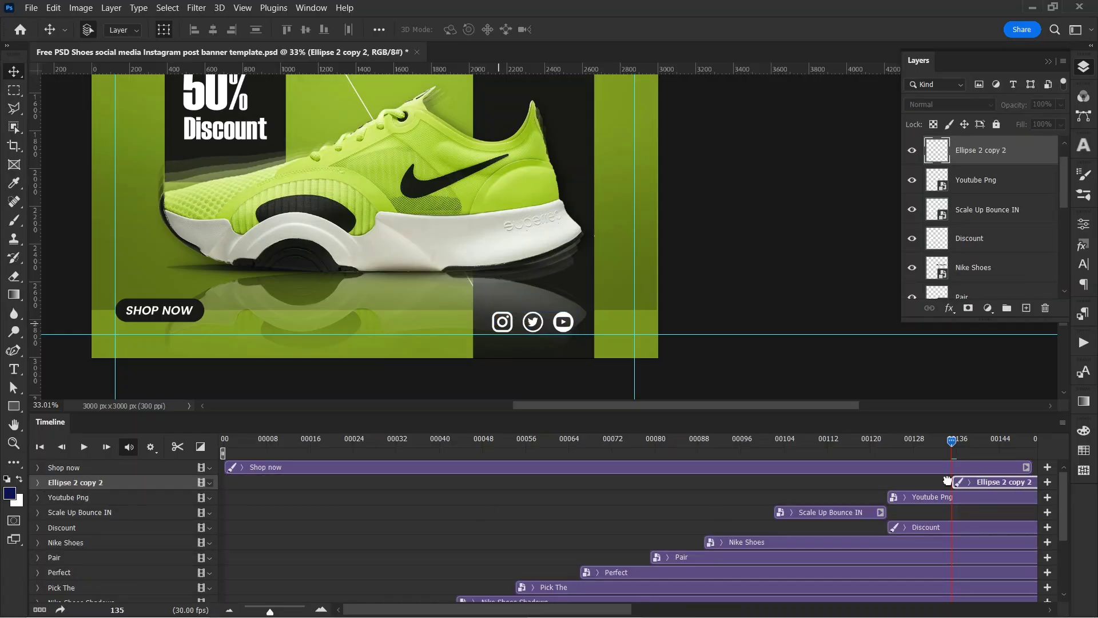
right_click(1014, 150)
left_click(858, 213)
Animate the three dots' vertical position with Transform keyframes at frames 135 and 147, ending just below the upper horizontal guide.
scroll(549, 346, "down", 7)
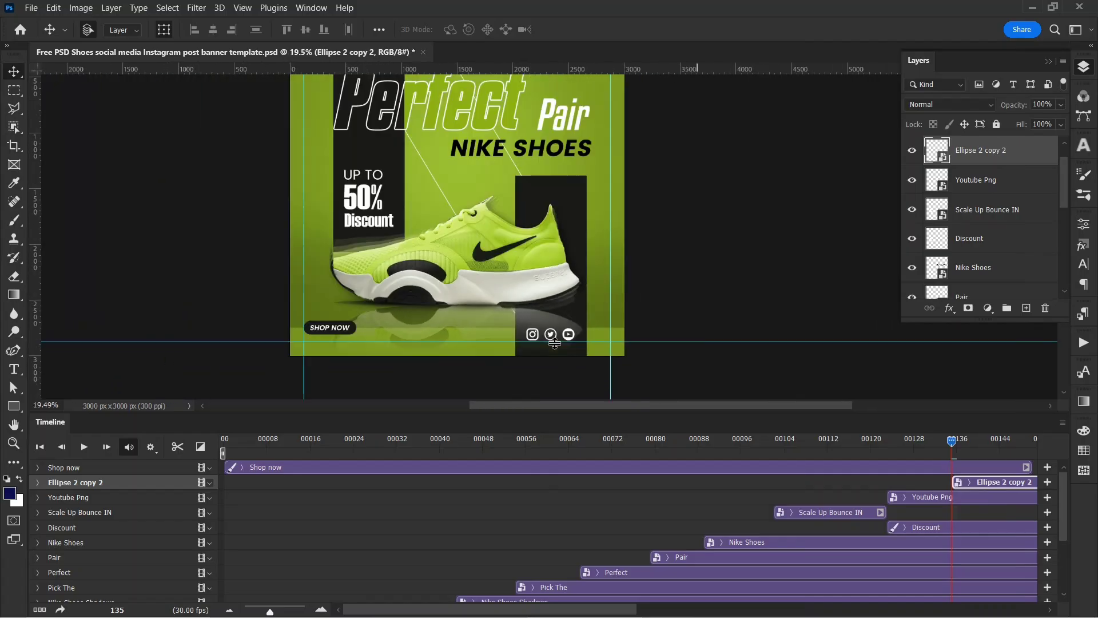
left_click_drag(599, 87, 600, 119)
scroll(600, 119, "up", 5)
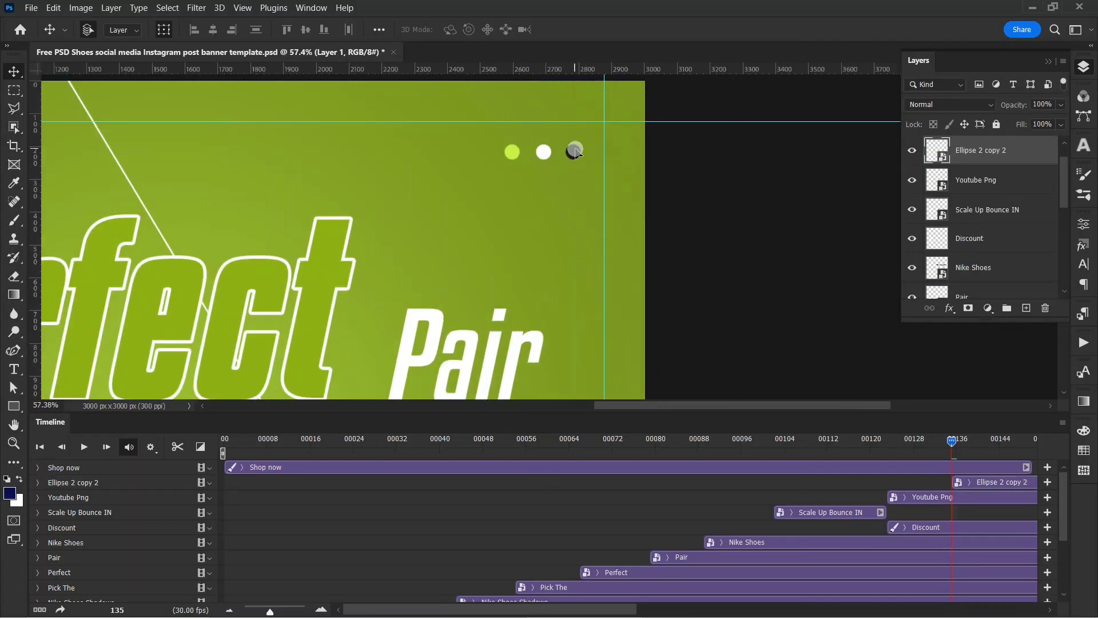
left_click(38, 483)
left_click(83, 497)
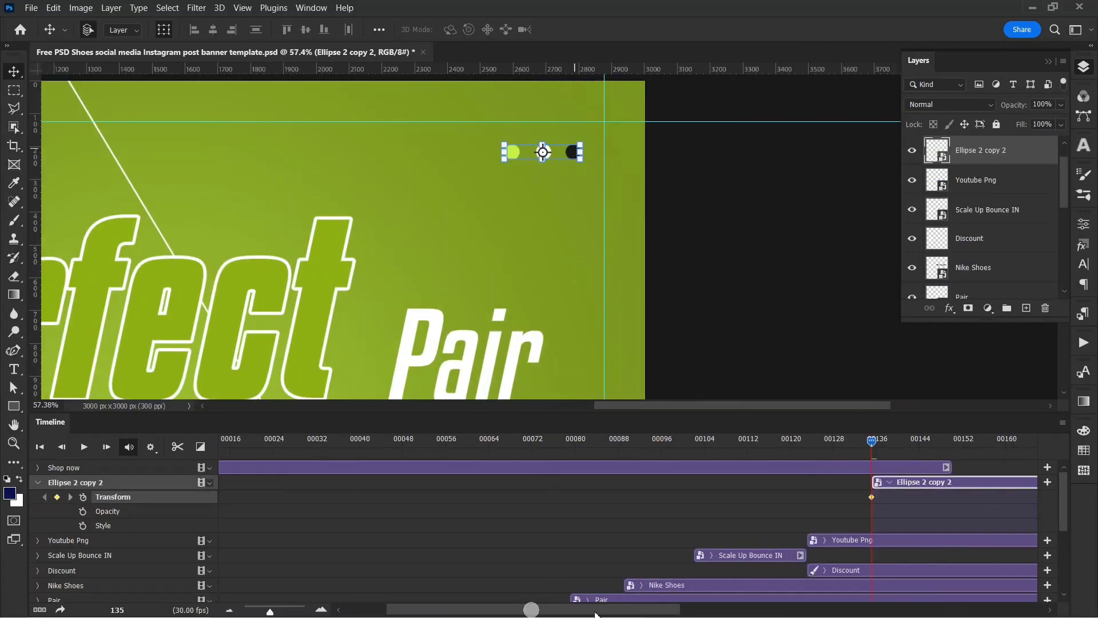
scroll(506, 240, "up", 3)
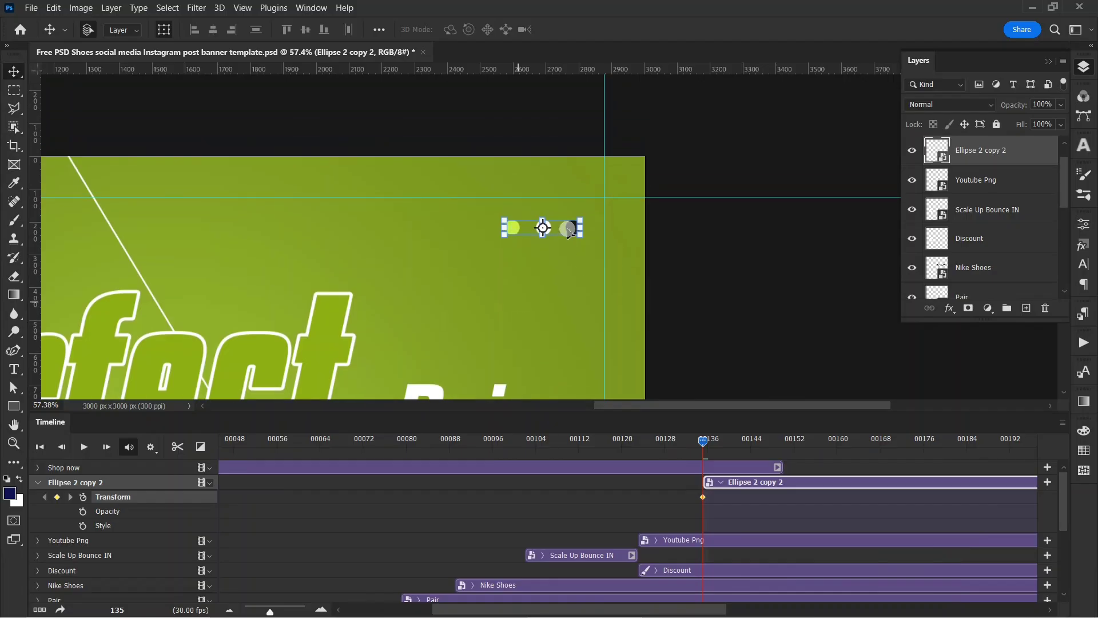
mouse_move(568, 229)
left_mouse_down()
mouse_move(568, 158)
mouse_move(572, 208)
left_mouse_up()
left_click(767, 440)
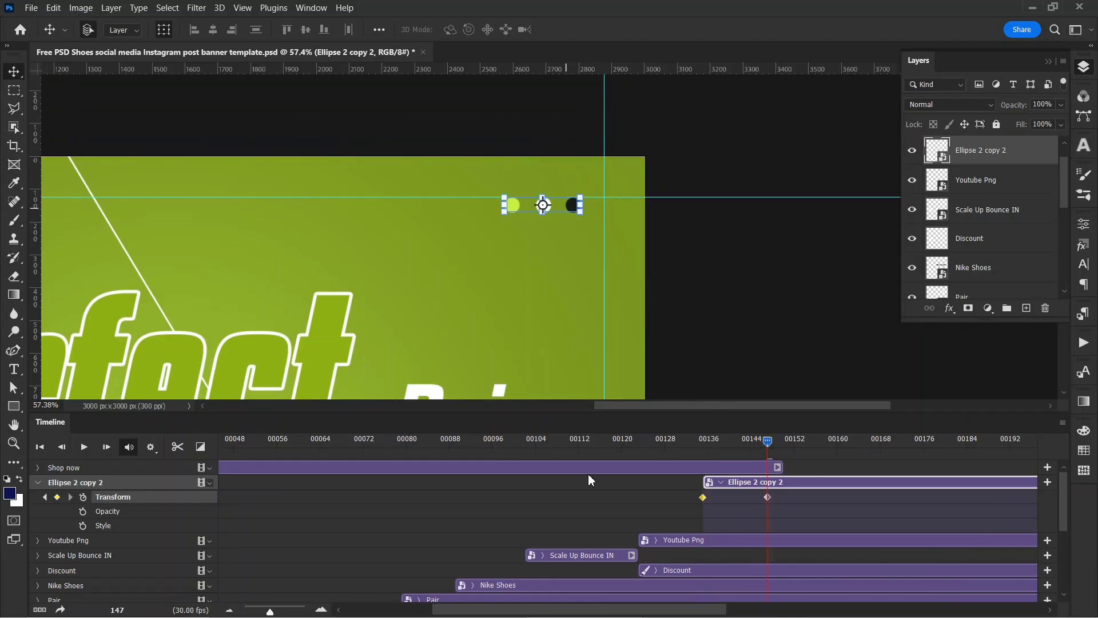
Shift the Shop now clip to start at frame 147 and convert that layer to a smart object.
left_click(710, 466)
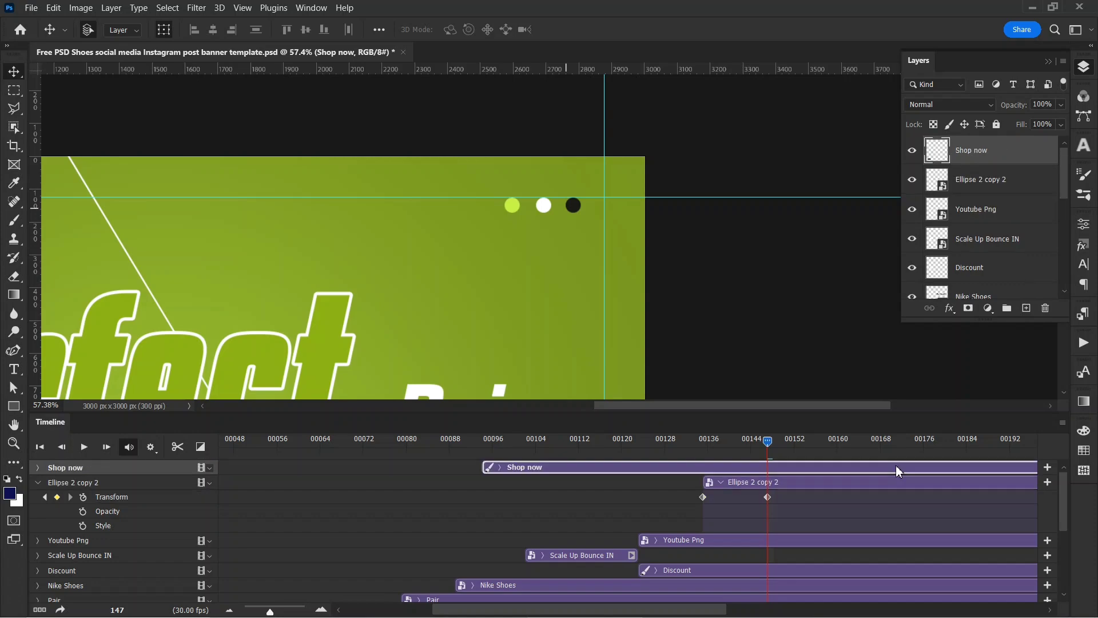
left_click_drag(709, 467, 779, 468)
right_click(1023, 160)
left_click(867, 215)
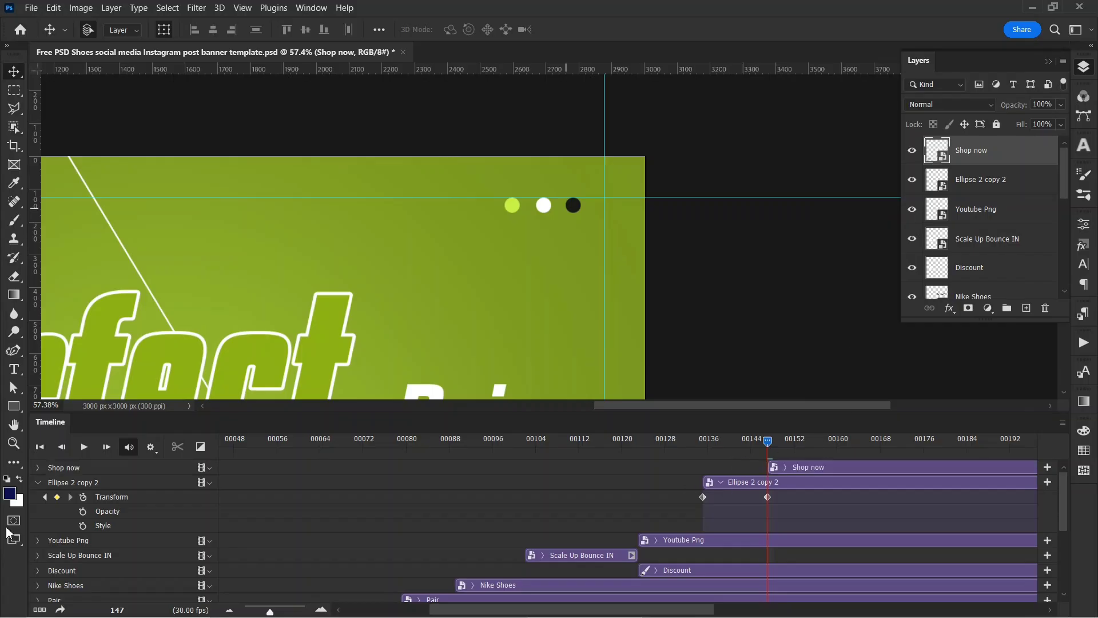
Animate the Shop Now button sliding in from the canvas's left edge, using Transform keyframes at frames 147 and 158.
left_click(40, 483)
left_click(37, 468)
left_click(83, 481)
scroll(590, 291, "down", 8)
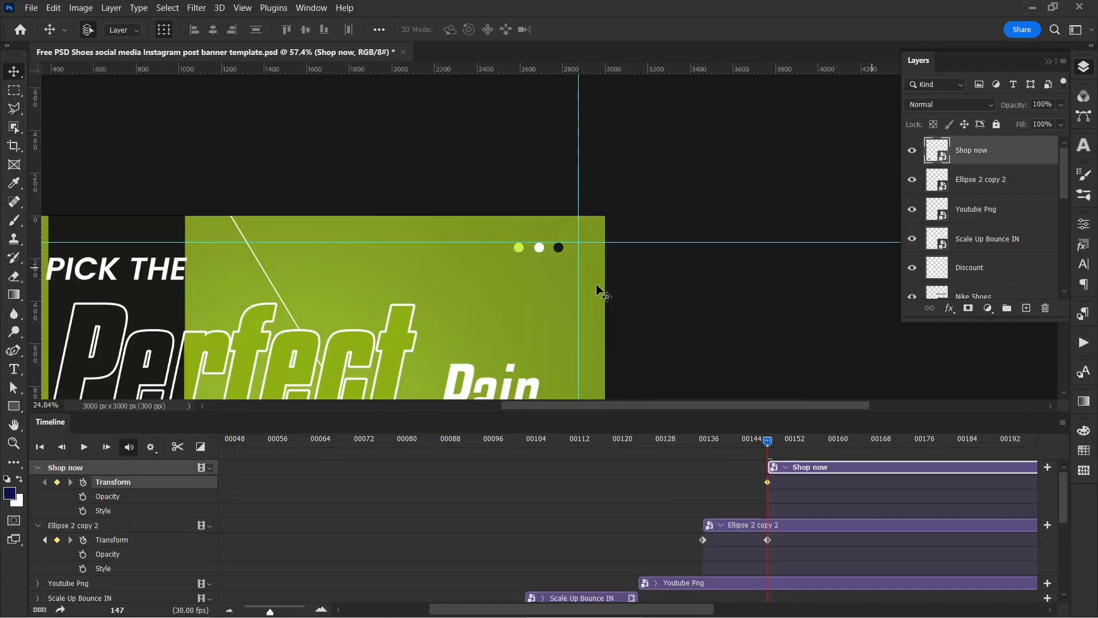
left_click_drag(476, 343, 485, 207)
scroll(417, 360, "up", 5)
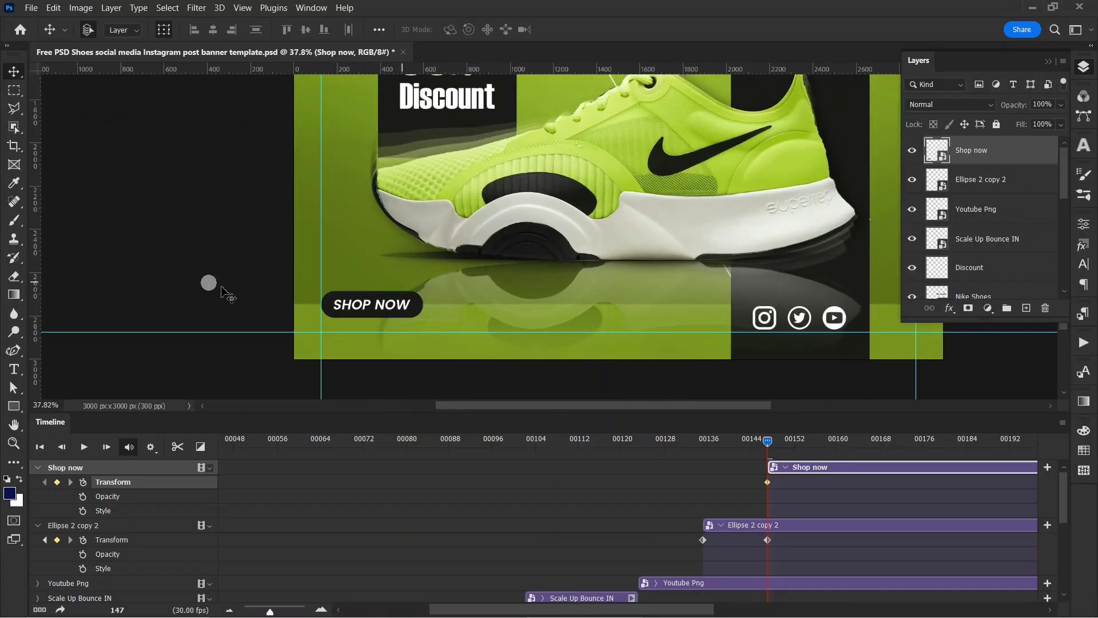
left_click_drag(386, 318, 267, 324)
mouse_move(830, 452)
left_mouse_down()
mouse_move(841, 454)
mouse_move(826, 451)
left_mouse_up()
left_click_drag(295, 308, 413, 320)
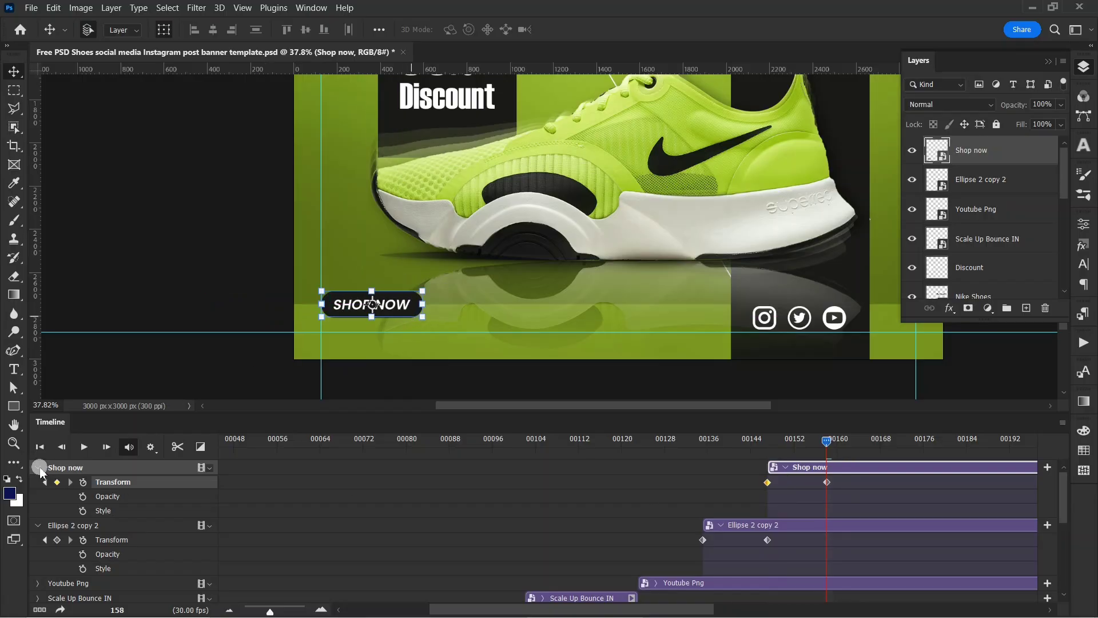